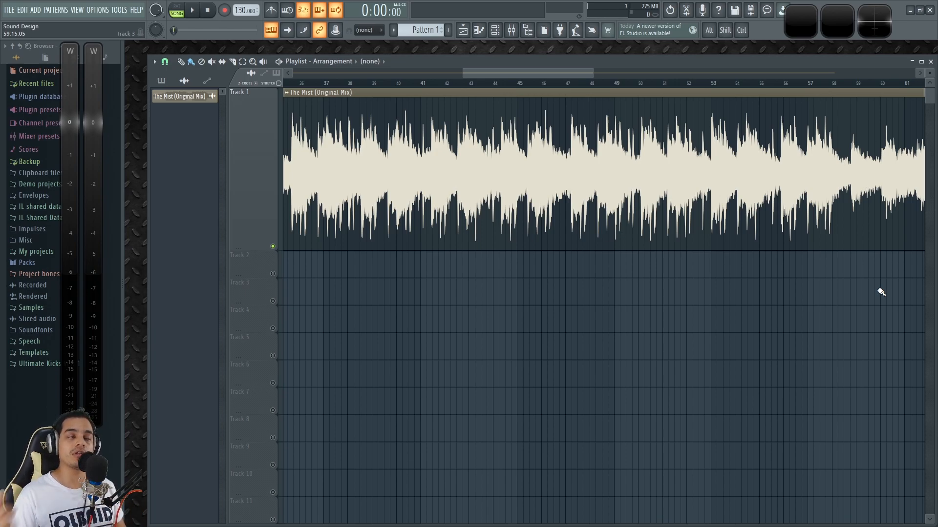
scroll(565, 287, "down", 3)
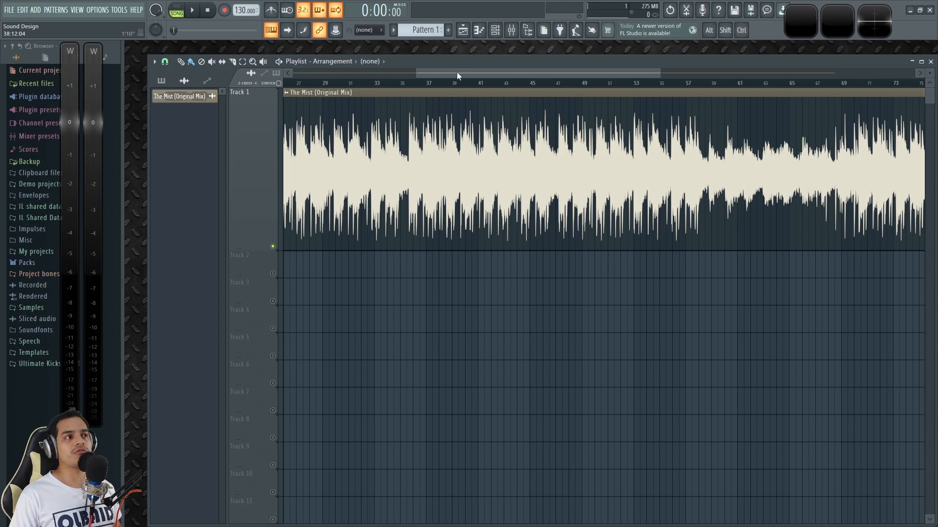
scroll(398, 272, "down", 3)
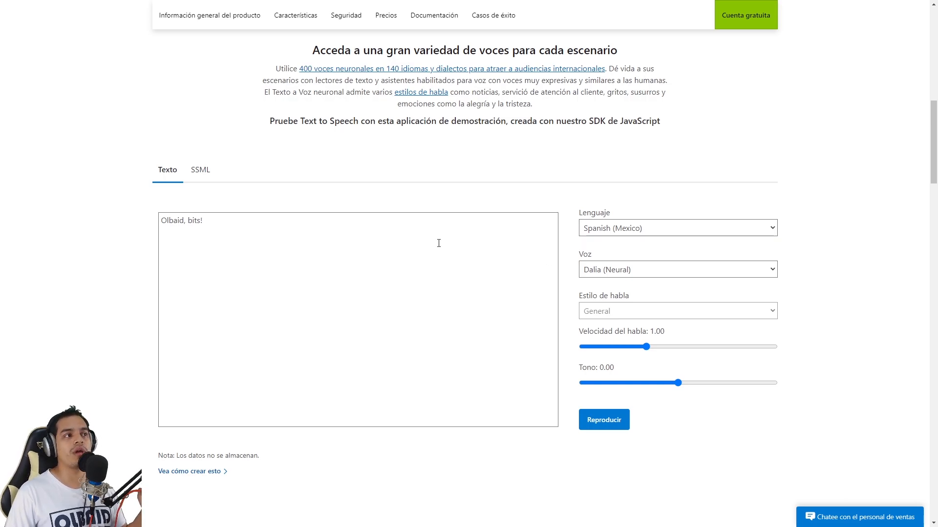
- Look over the Azure Text to Speech web page and examine the demo's language options and the voices for Spanish (Mexico)
scroll(379, 274, "up", 10)
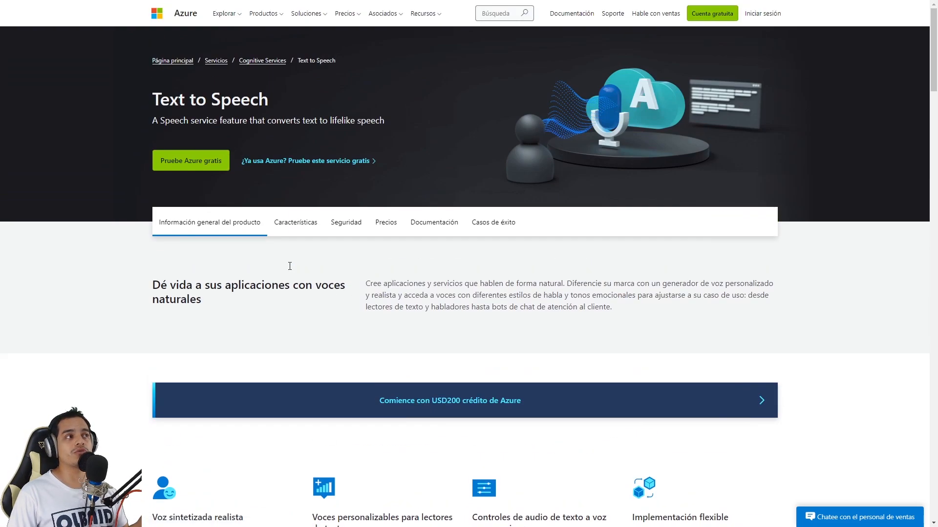
scroll(377, 263, "down", 10)
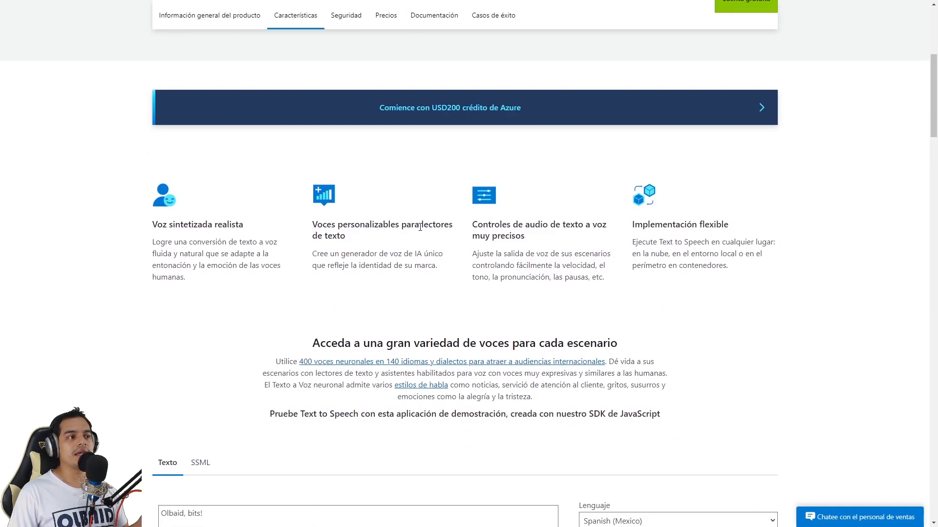
left_click_drag(249, 279, 122, 208)
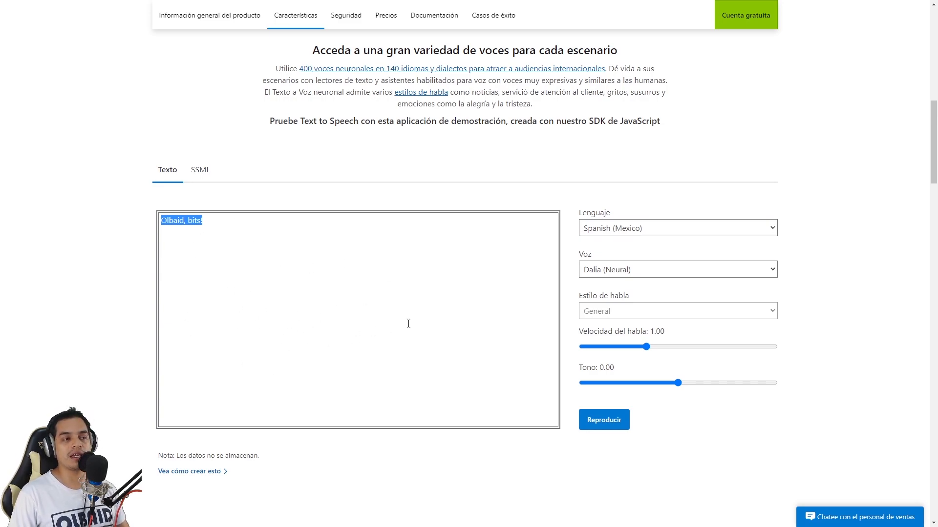
left_click(662, 228)
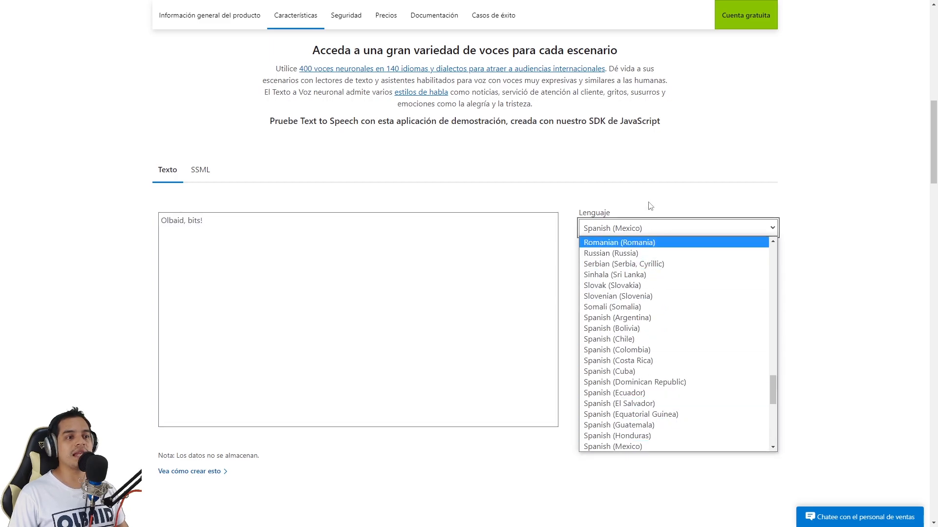
left_click(840, 320)
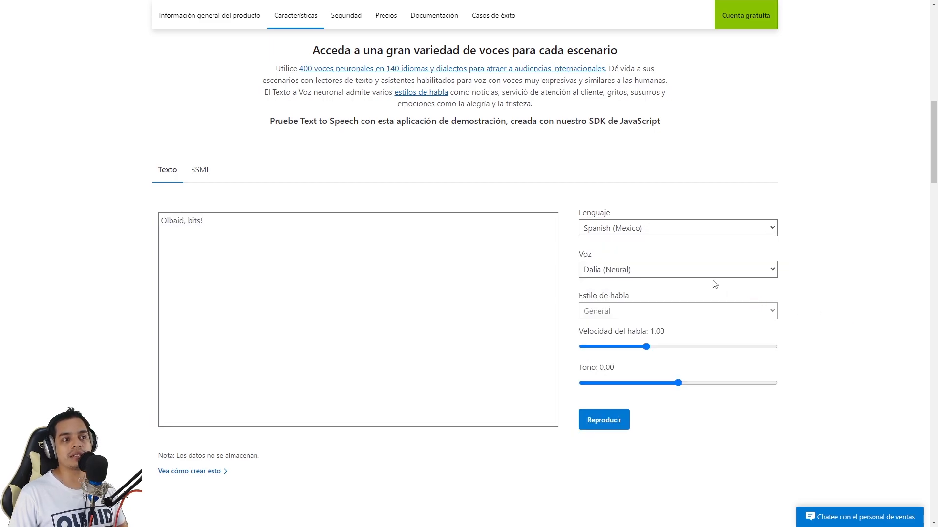
left_click(622, 273)
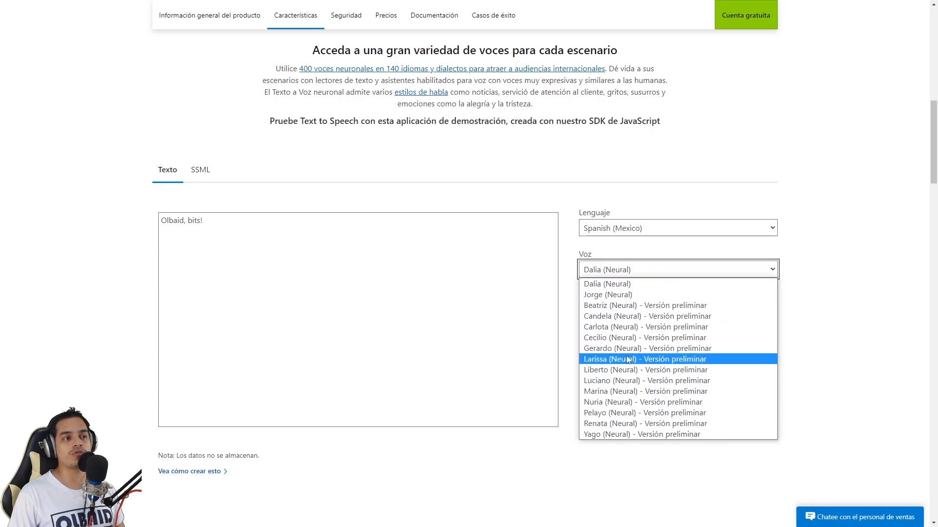
left_click(845, 311)
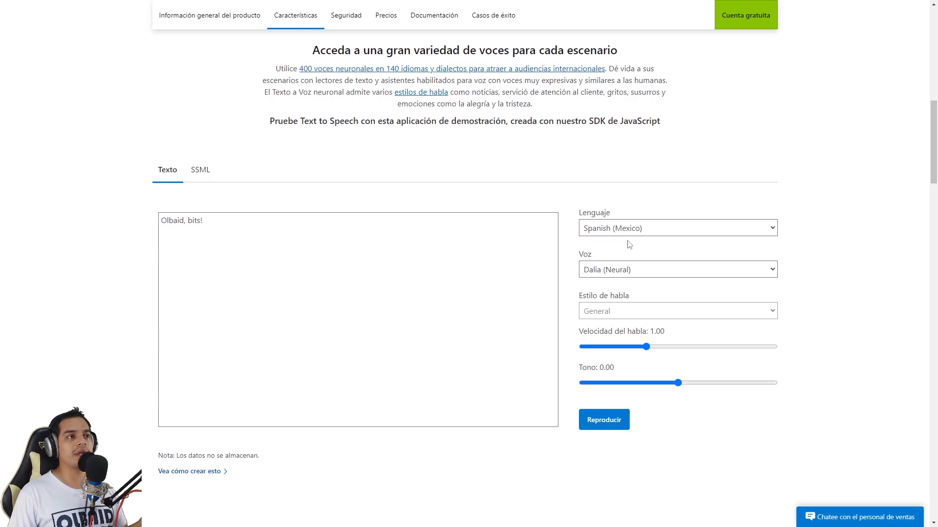
- Examine the languages offered in the demo, including the regional variants of Spanish
left_click(664, 230)
scroll(657, 322, "up", 20)
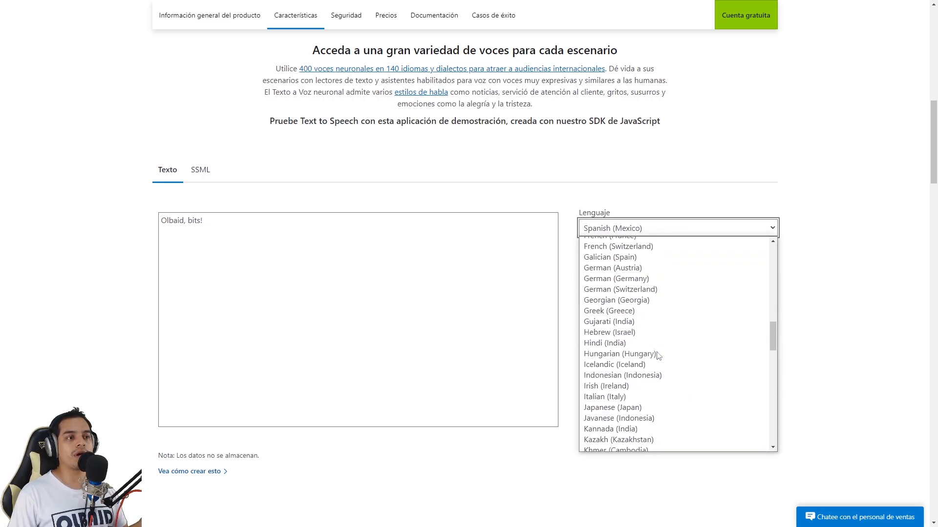
scroll(657, 336, "down", 20)
scroll(639, 317, "up", 15)
scroll(630, 361, "down", 5)
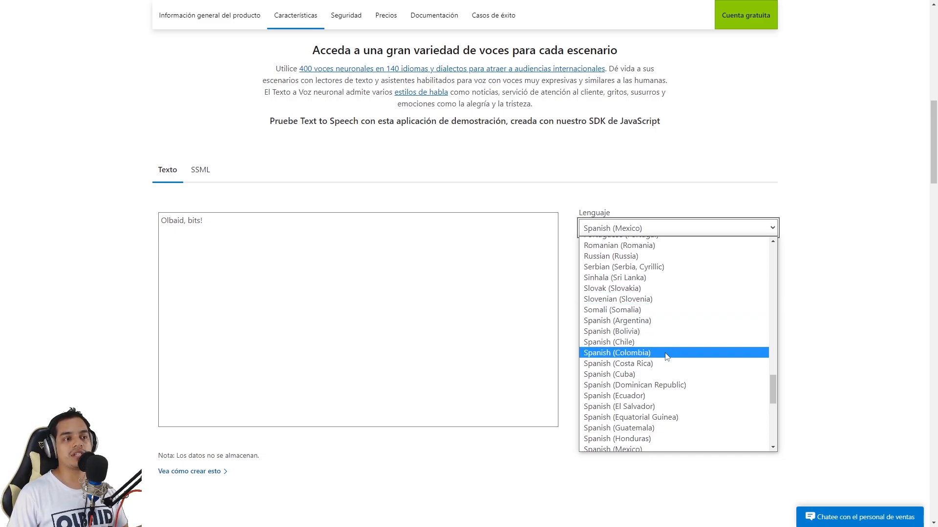
scroll(635, 362, "down", 3)
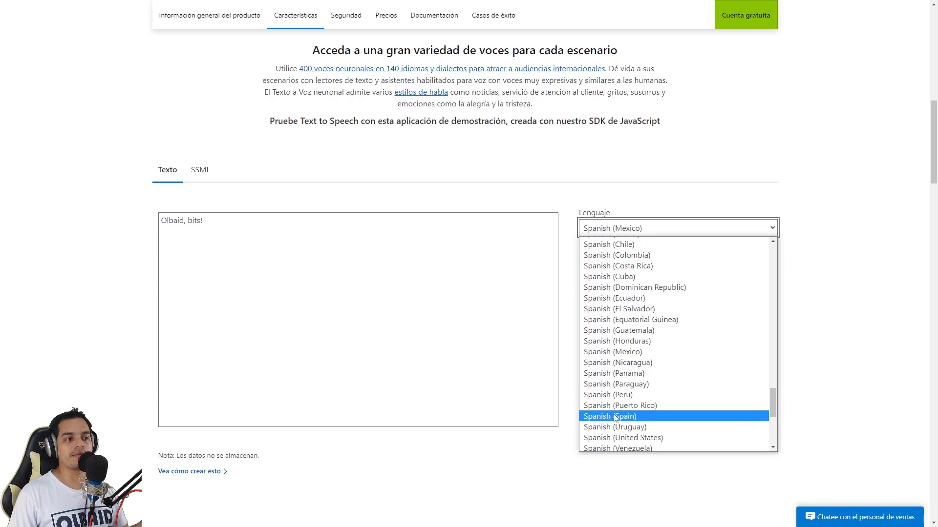
- Try other demo languages such as Portuguese (Brazil) and Mongolian (Mongolia) to load their sample texts
left_click(634, 416)
left_click(674, 233)
left_click(674, 343)
left_click(626, 233)
left_click(635, 265)
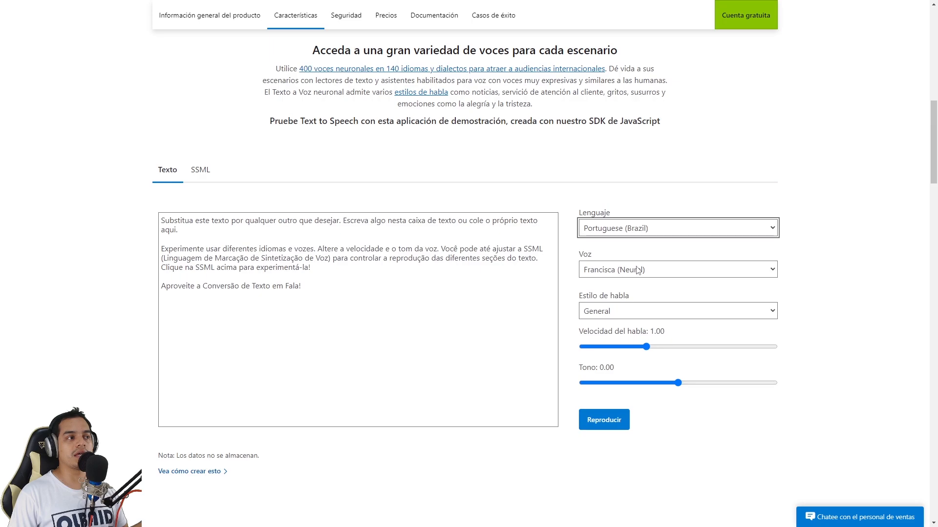
left_click(656, 231)
left_click(635, 383)
- Set the demo language to Spanish (Spain) and play its sample text with the Alvaro (Neural) voice, stopping it partway
left_click(631, 232)
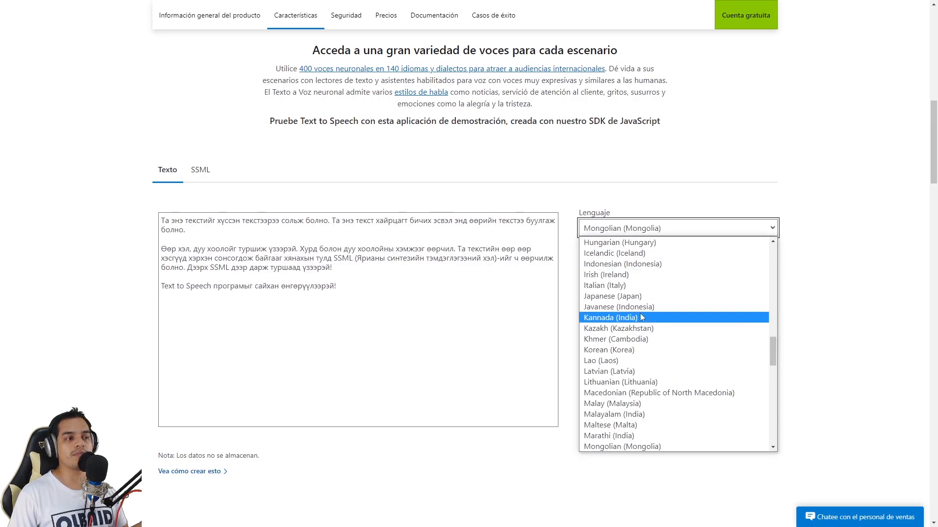
scroll(635, 321, "down", 8)
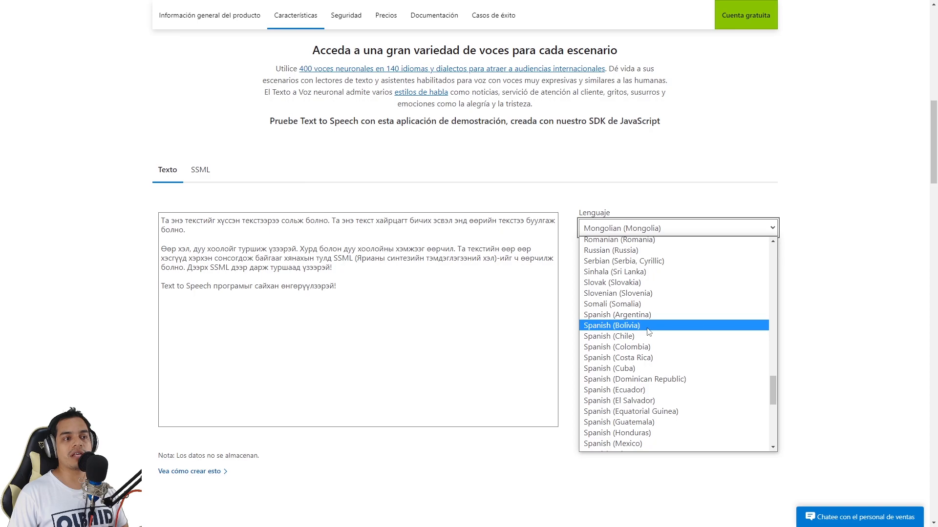
scroll(660, 362, "down", 2)
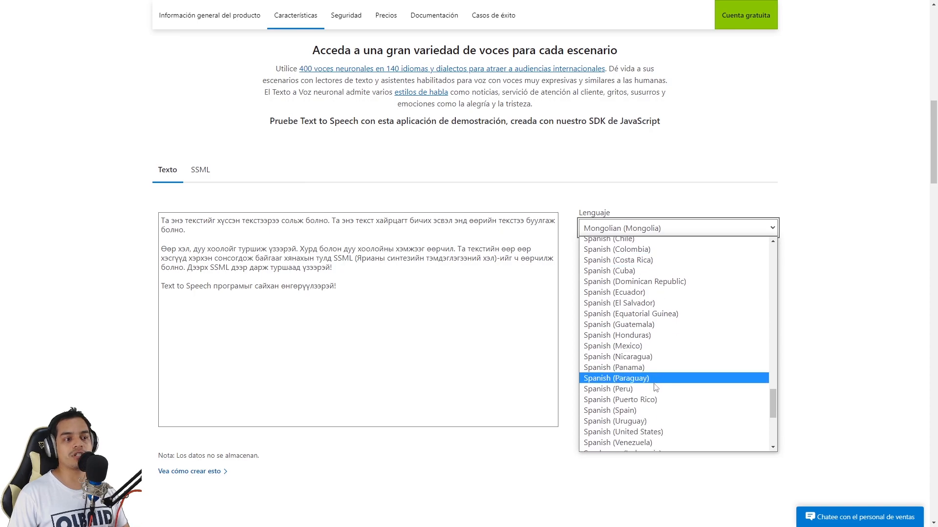
left_click(651, 411)
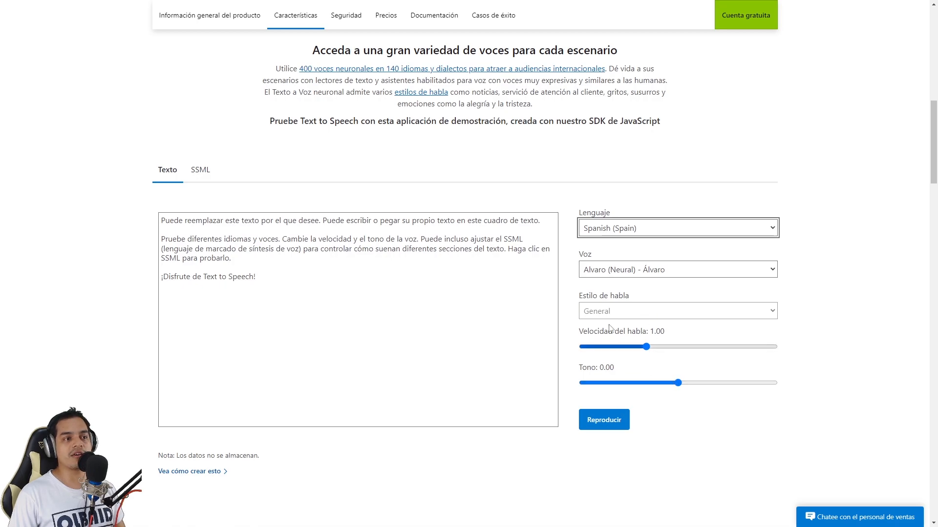
left_click(610, 422)
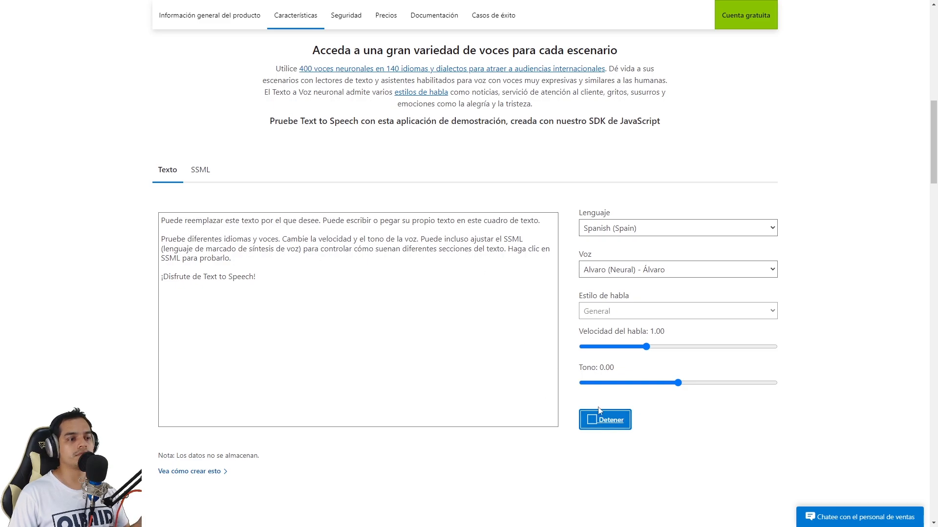
left_click(604, 421)
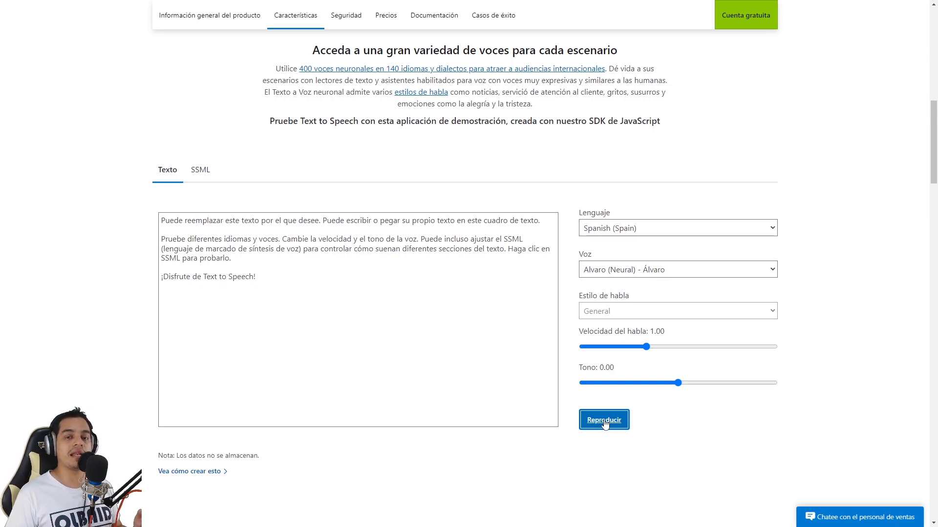
- Cut the sample text down to "¡Disfrute de Text to Speech!" and play it
left_click(233, 259)
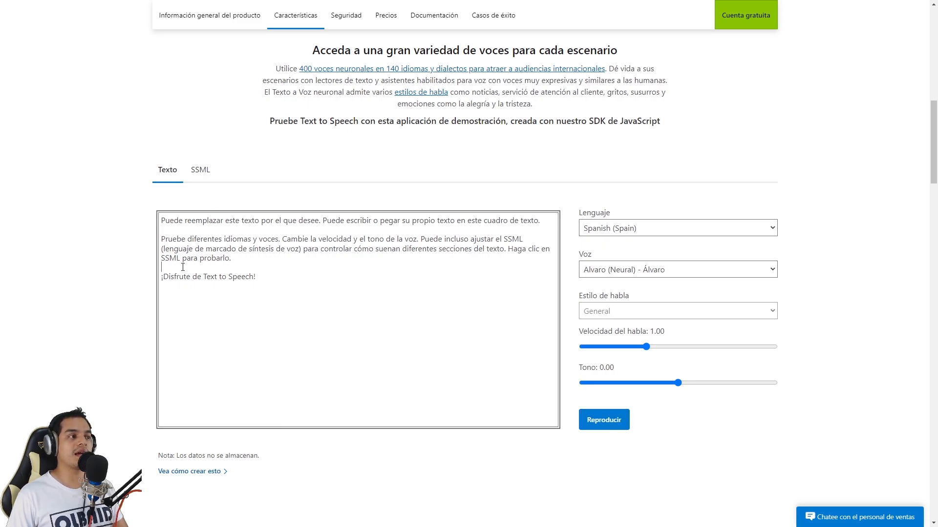
left_click_drag(233, 259, 109, 194)
key("BackSpace")
key("Delete")
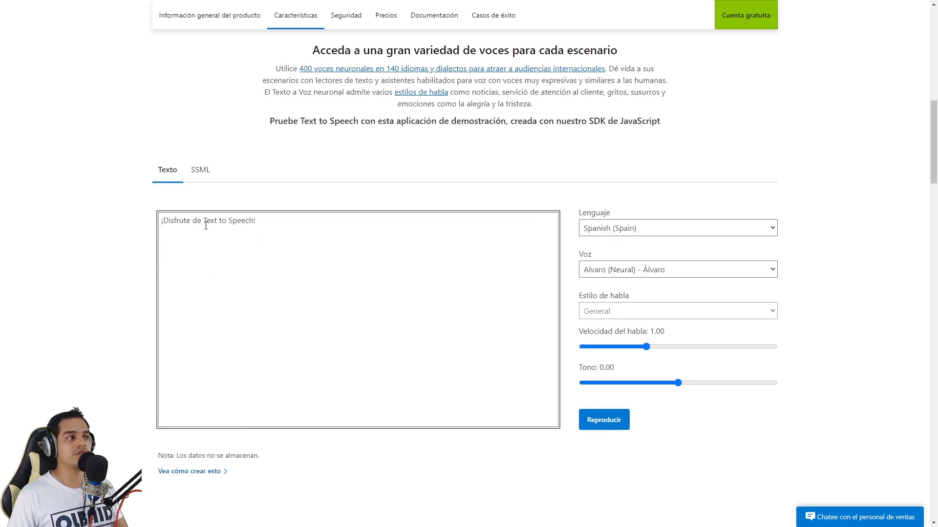
left_click(604, 421)
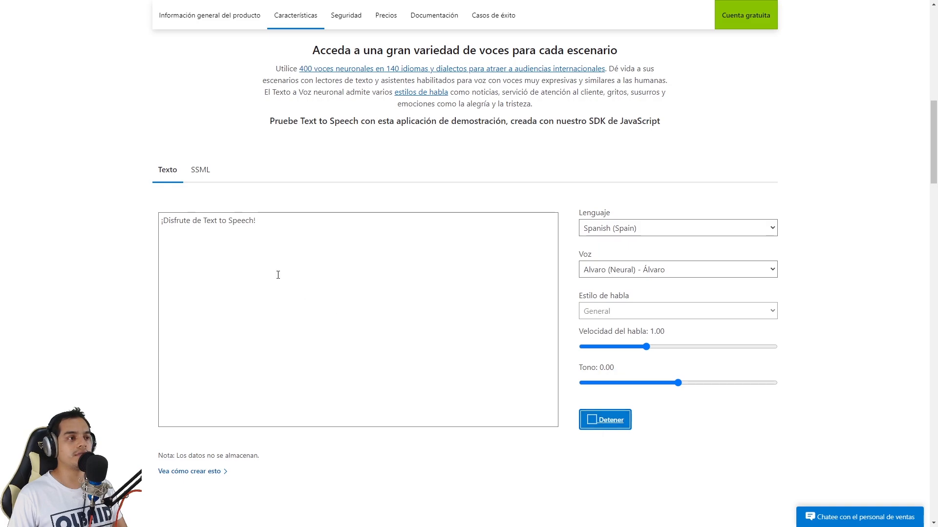
- Remove both exclamation marks from the phrase and play it again
left_click(261, 221)
key("BackSpace")
left_click(164, 222)
key("BackSpace")
left_click(607, 421)
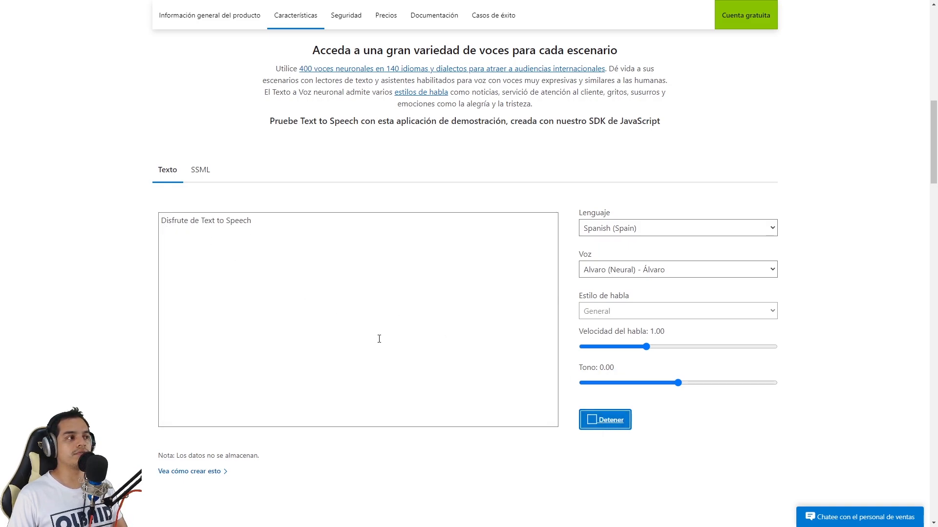
- Add pause punctuation so the phrase reads "Disfrute. de Text; to, Speech" and play it
left_click(189, 221)
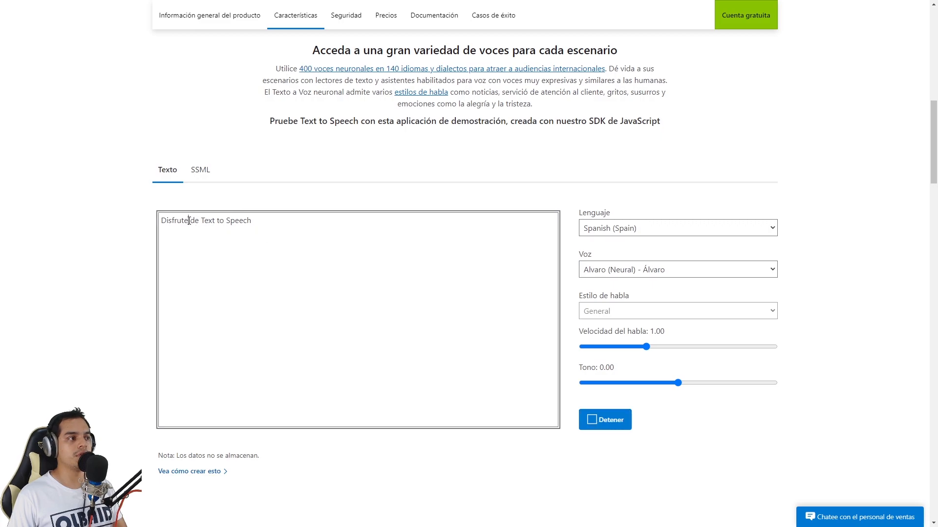
type(".")
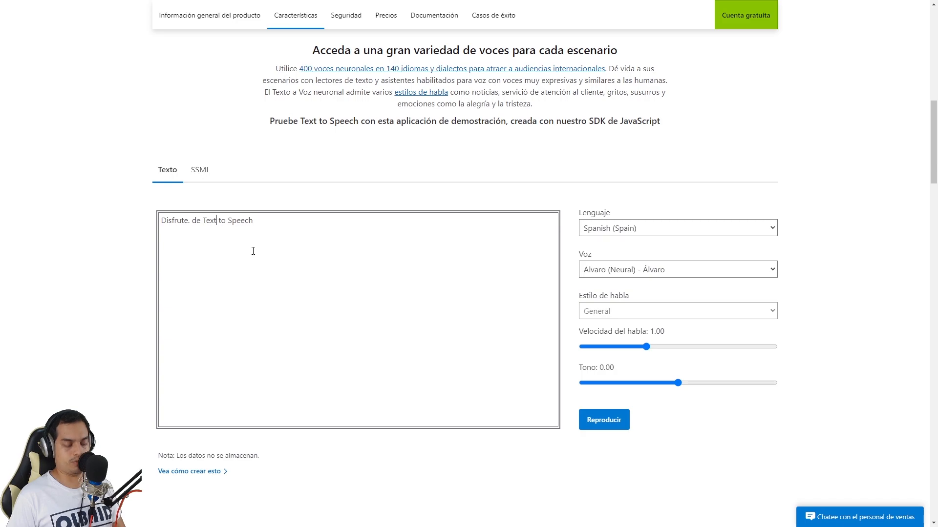
type(",")
type(".")
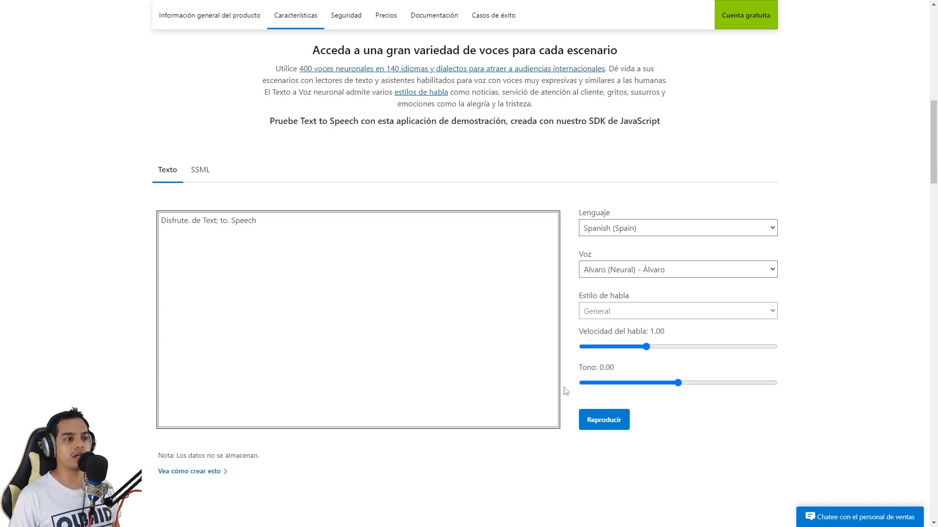
key("BackSpace")
type(",")
left_click(613, 424)
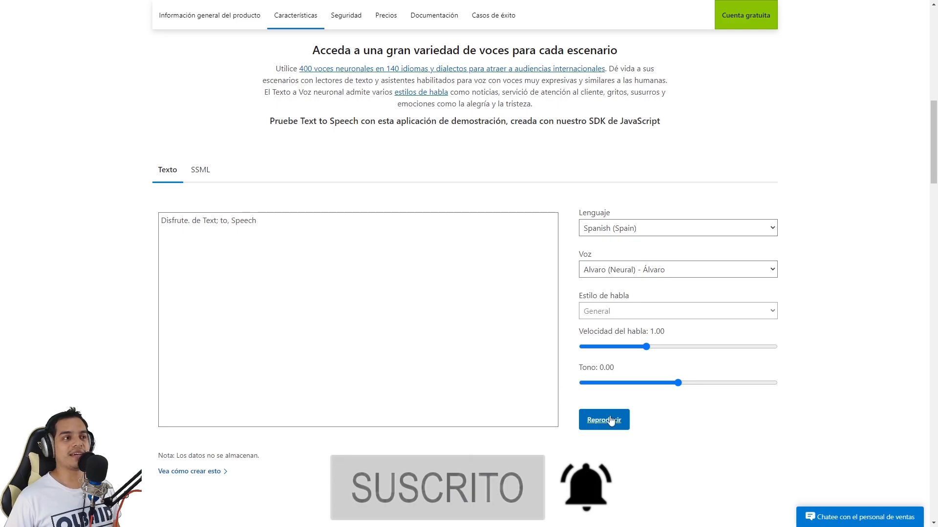
- Change the voice to Elvira (Neural) and play the punctuated phrase
left_click_drag(264, 230, 139, 230)
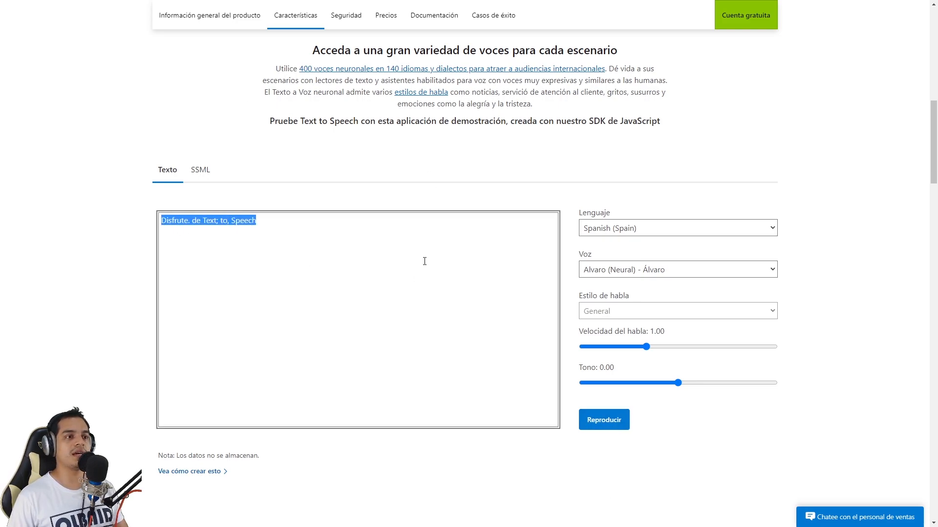
left_click(700, 275)
left_click(452, 288)
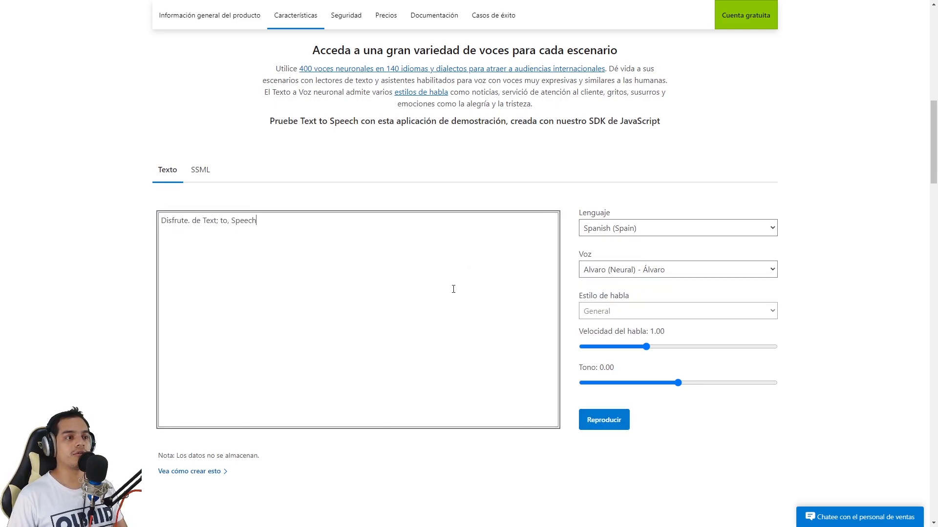
left_click(677, 275)
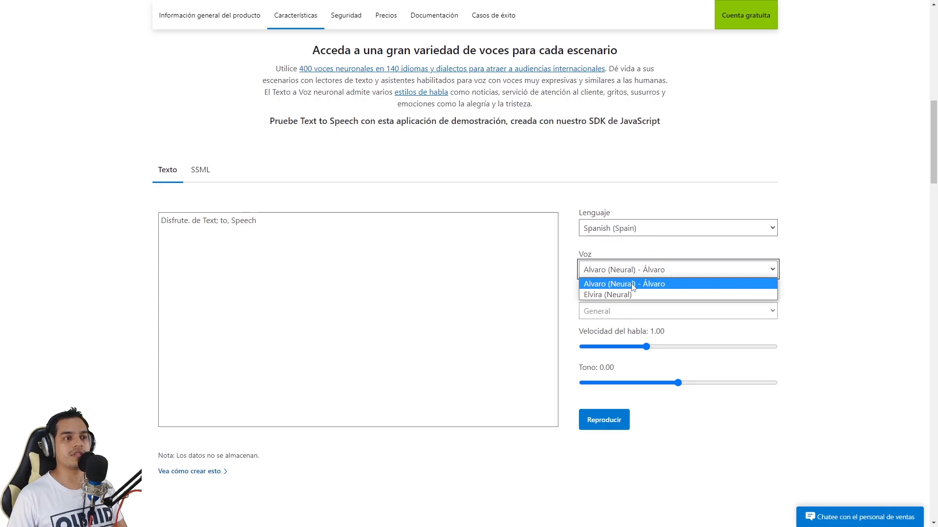
left_click(608, 295)
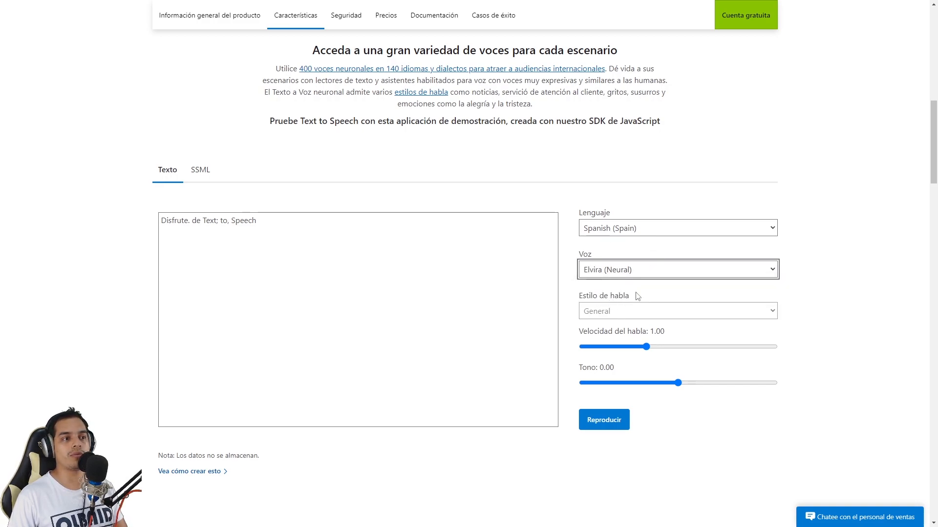
left_click(610, 427)
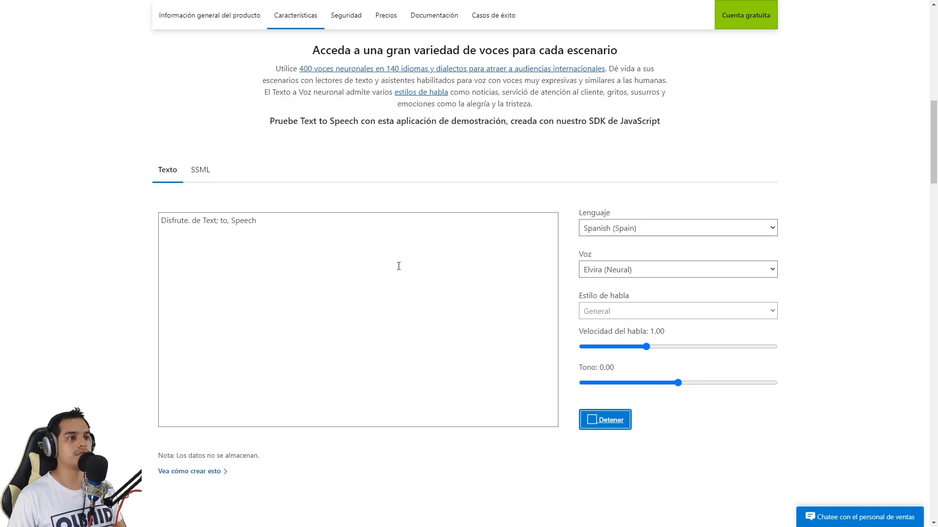
- Set the language to Spanish (Mexico) and replace the text with "Olbaid, on the beats"
left_click(651, 234)
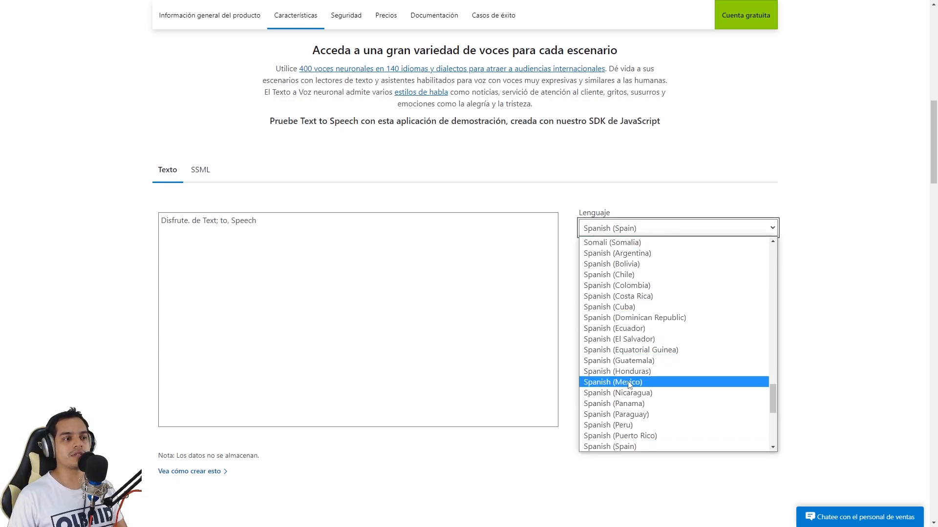
left_click(674, 382)
left_click(342, 321)
key("ctrl+a")
key("BackSpace")
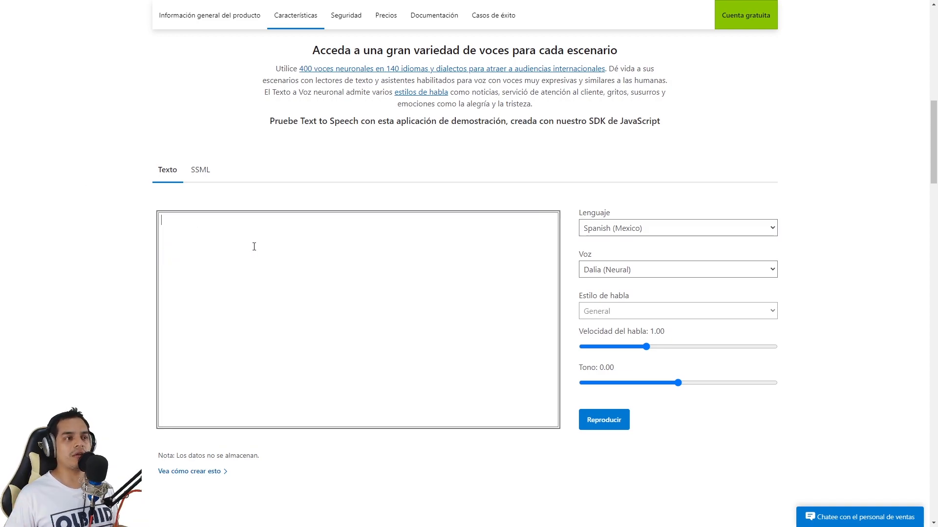
type("Olbaid, on the beats")
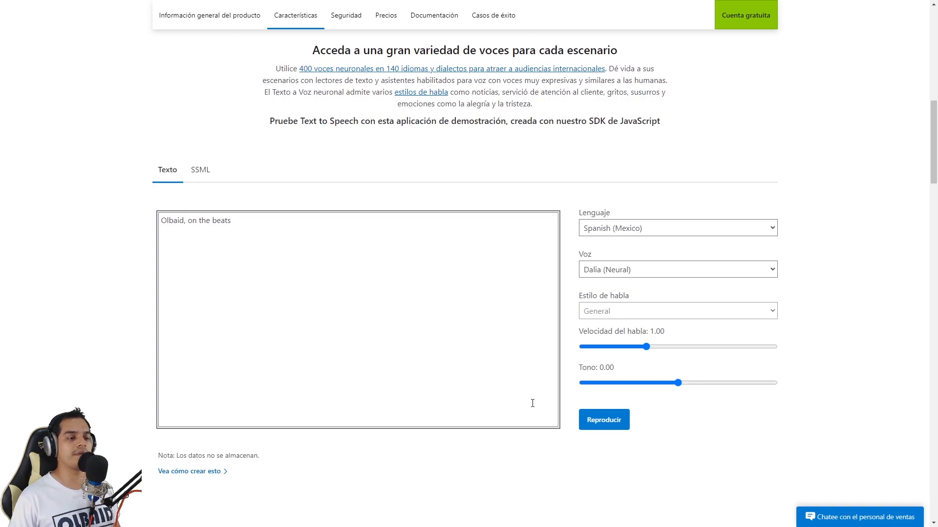
- Play the phrase, change it to "Olbaid. On the beats" and play the new version
left_click(619, 420)
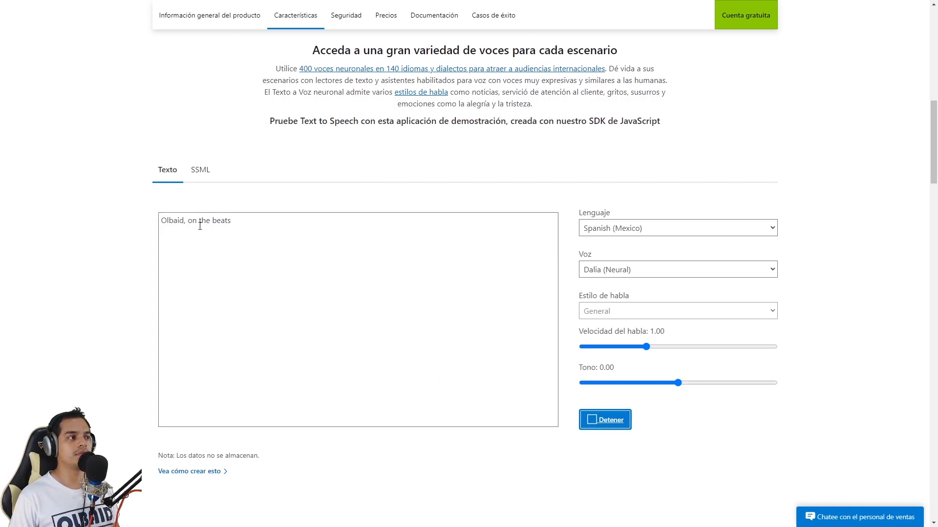
left_click(185, 222)
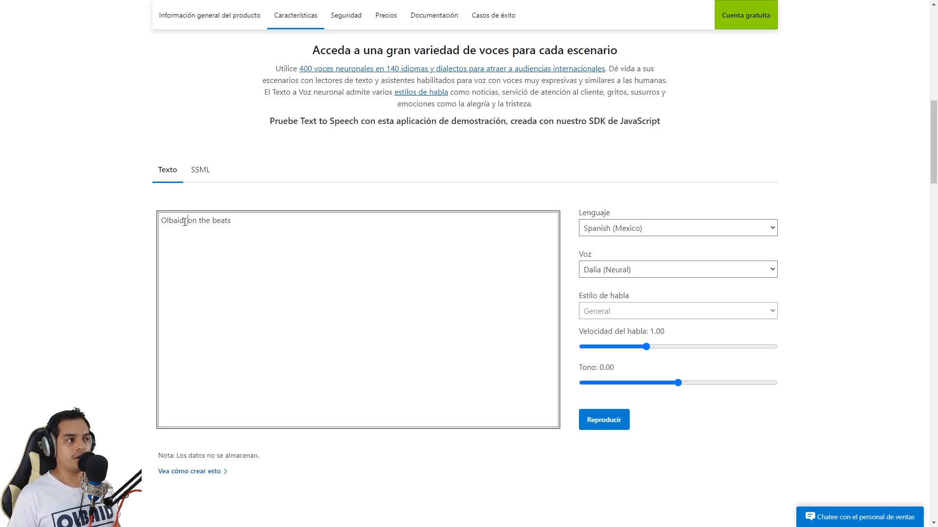
key("Delete")
key("Delete")
type("O")
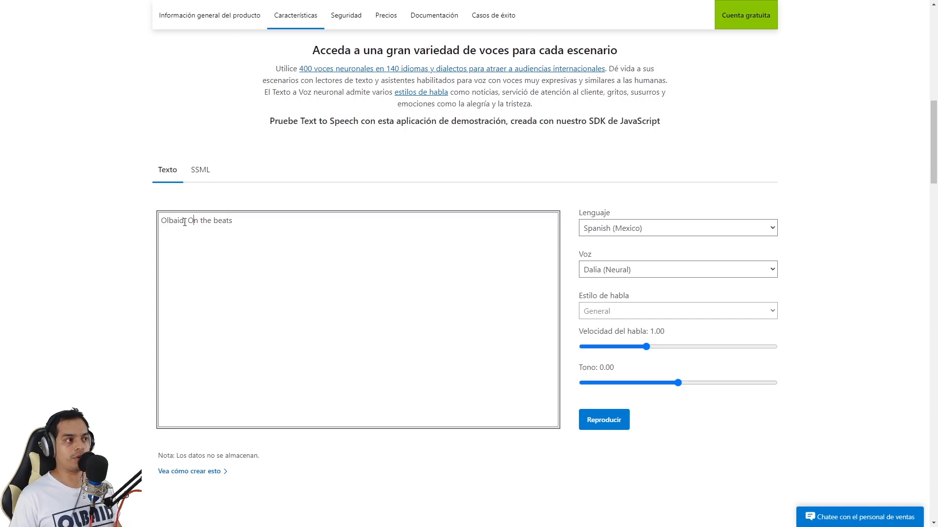
left_click(614, 427)
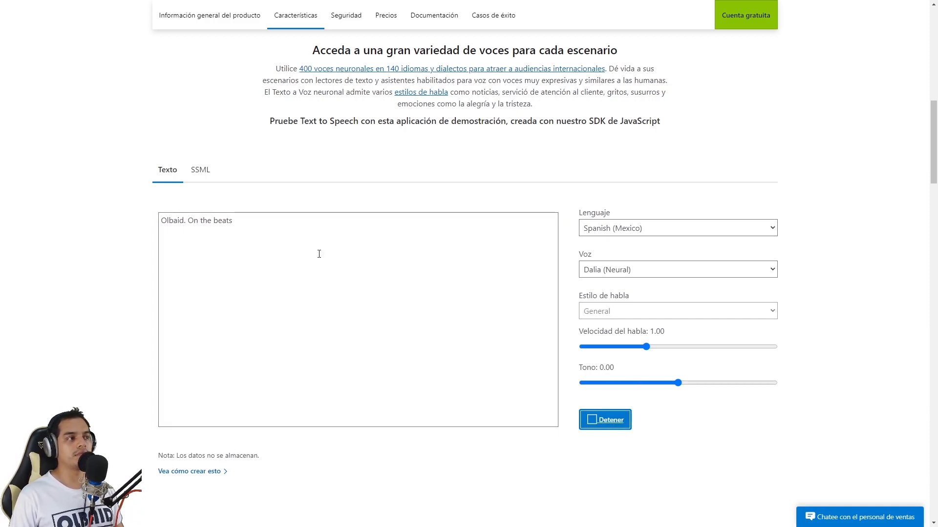
- Respell "beats" as "bits" so the phrase reads "Olbaid. On the bits" and play it
left_click(235, 224)
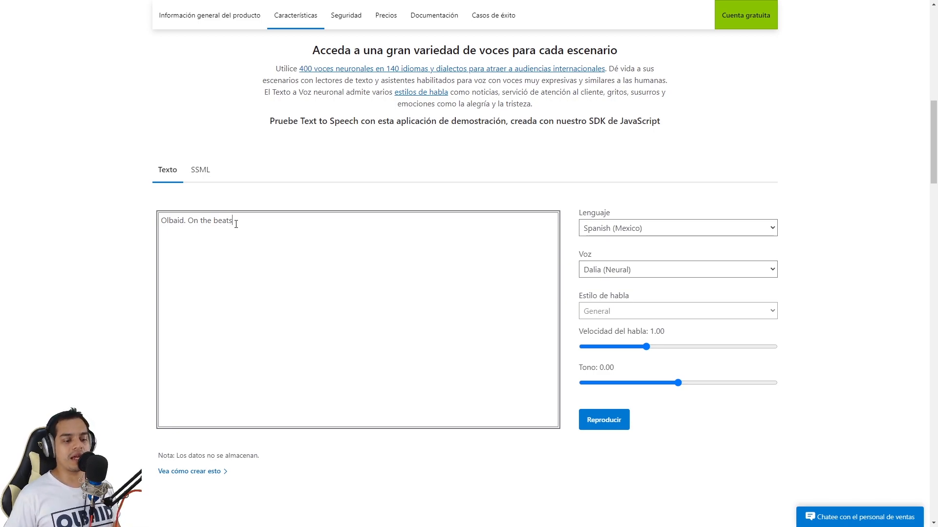
key("BackSpace")
key("BackSpace")
key("BackSpace")
key("BackSpace")
type("its")
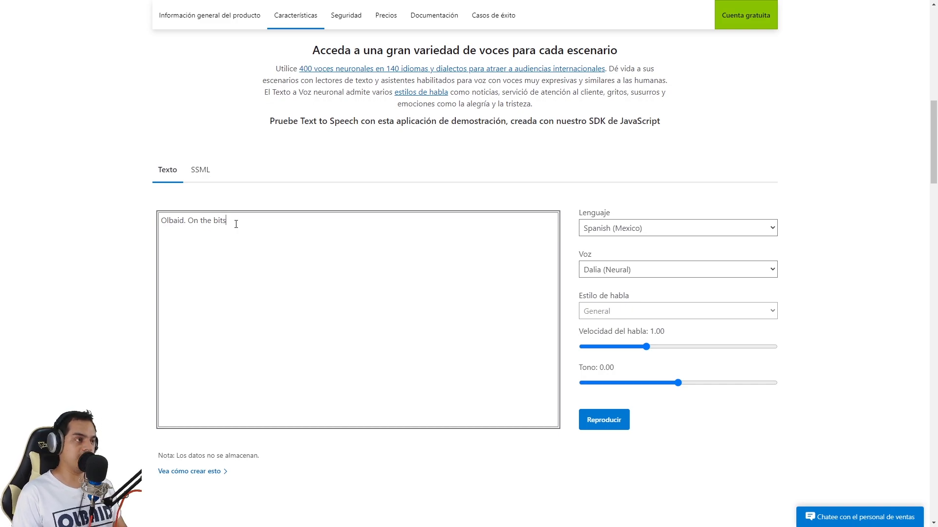
double_click(215, 223)
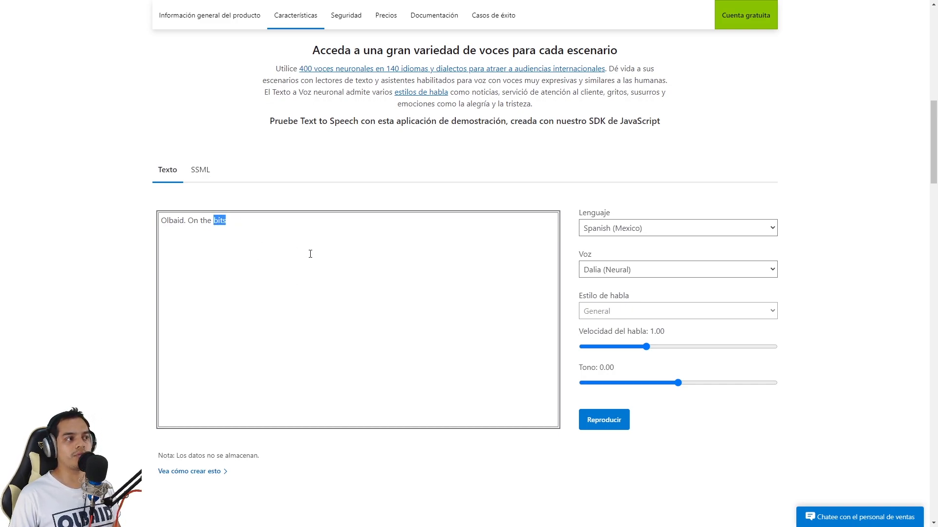
left_click(608, 423)
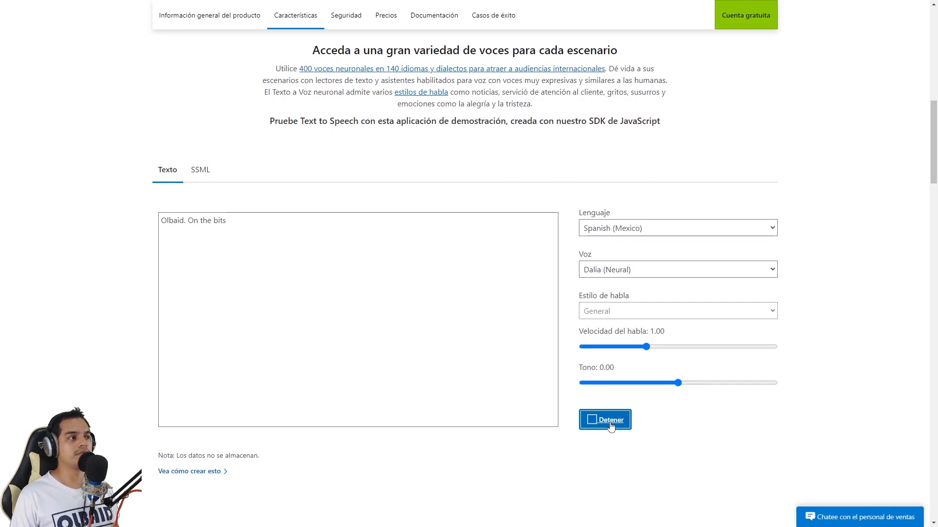
- Change the voice to Marina (Neural) - Versión preliminar
left_click(690, 269)
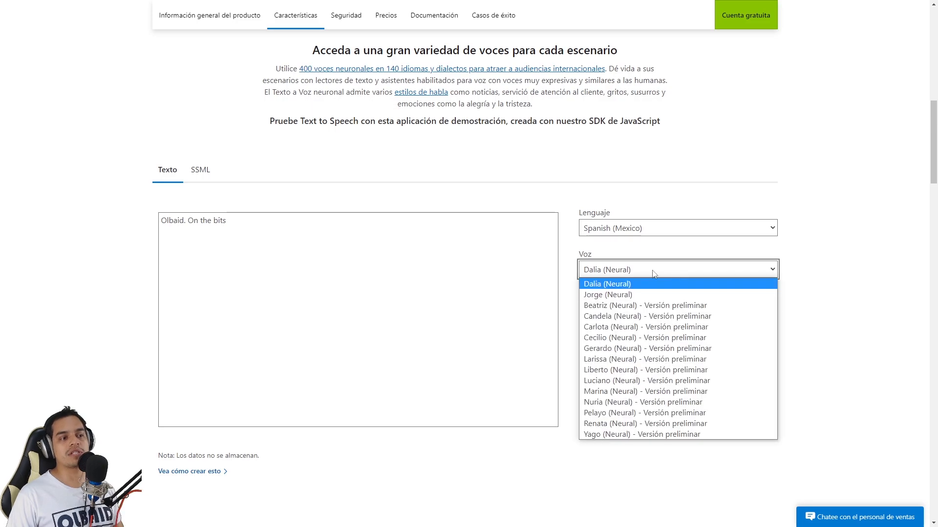
left_click(630, 391)
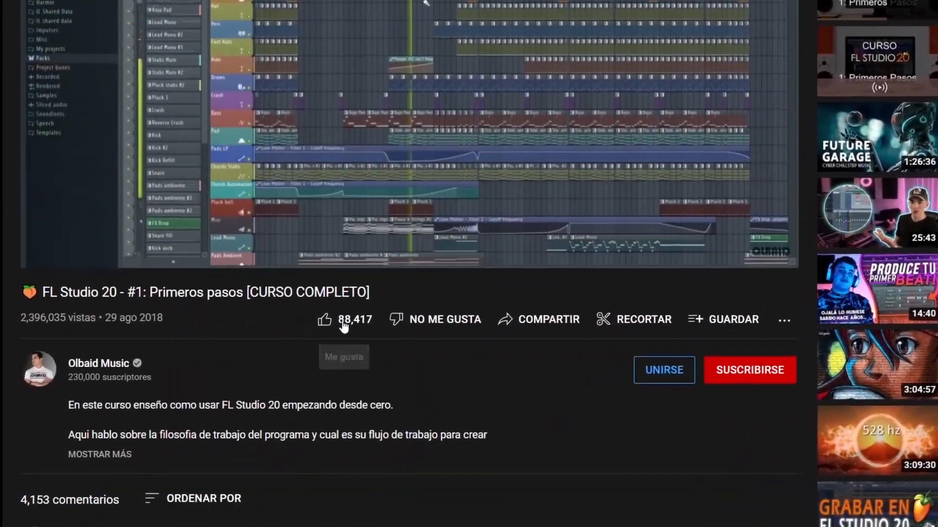
- On YouTube, like the FL Studio 20 course video, subscribe to Olbaid Music and set its notifications to Todas
left_click(341, 318)
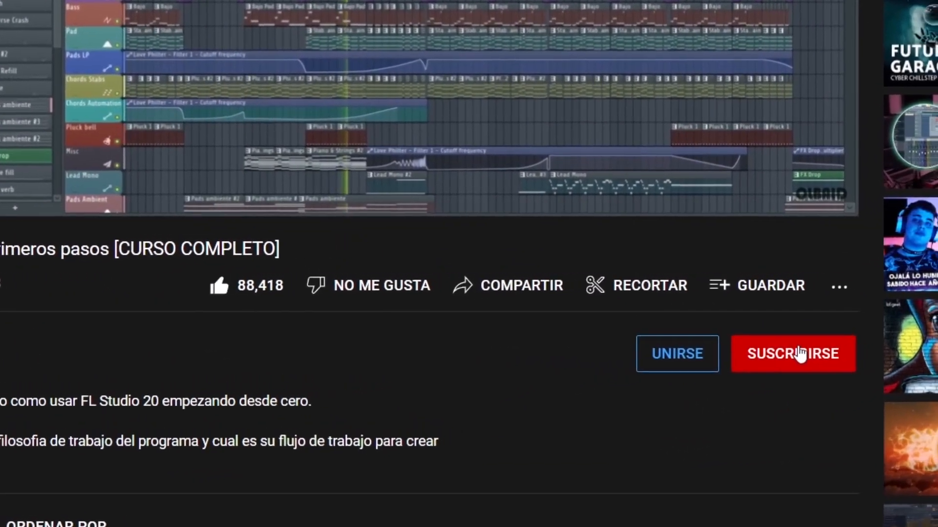
left_click(830, 341)
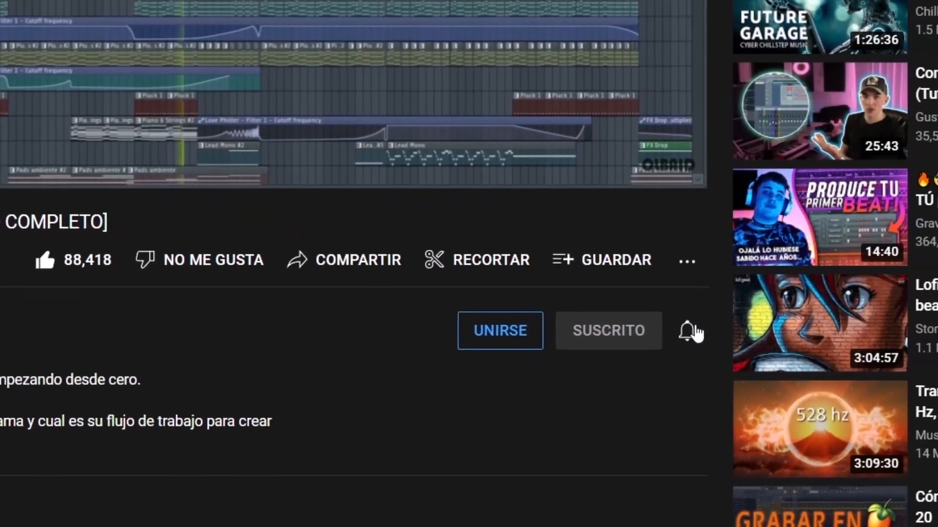
left_click(688, 331)
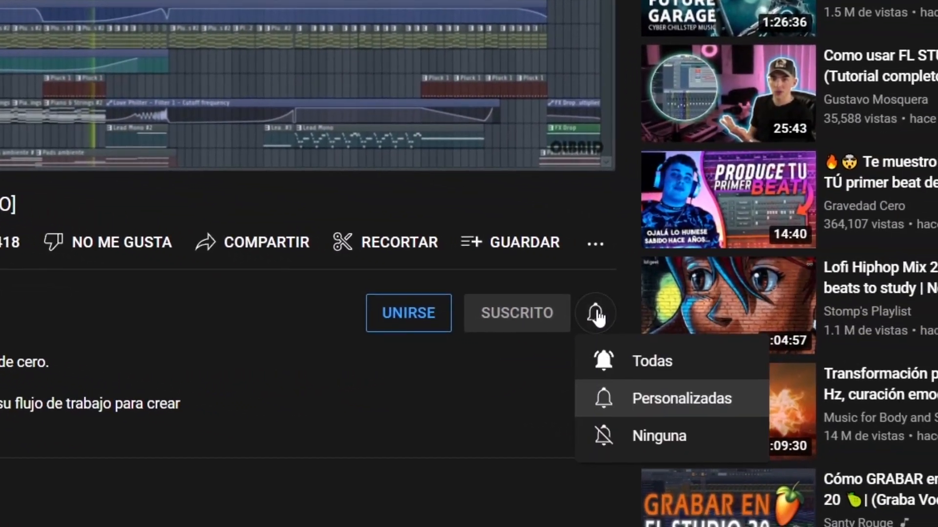
left_click(730, 377)
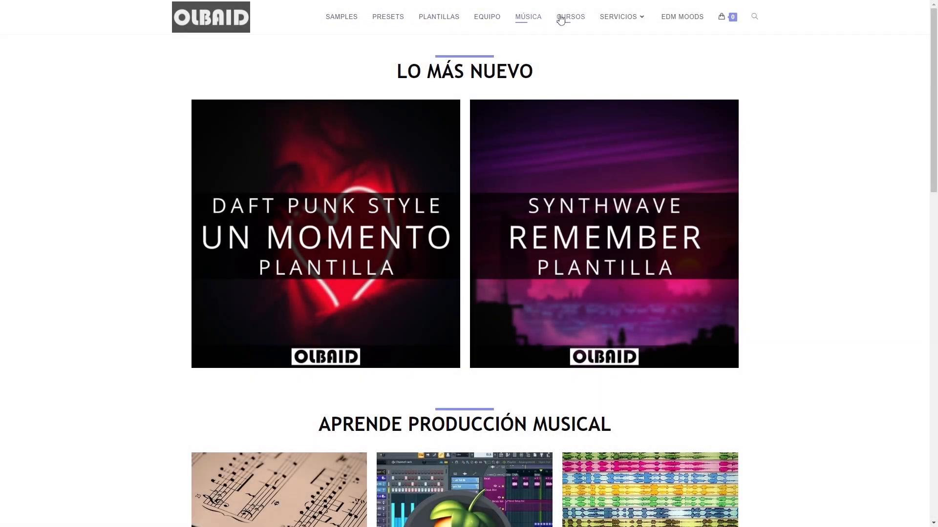
mouse_move(616, 20)
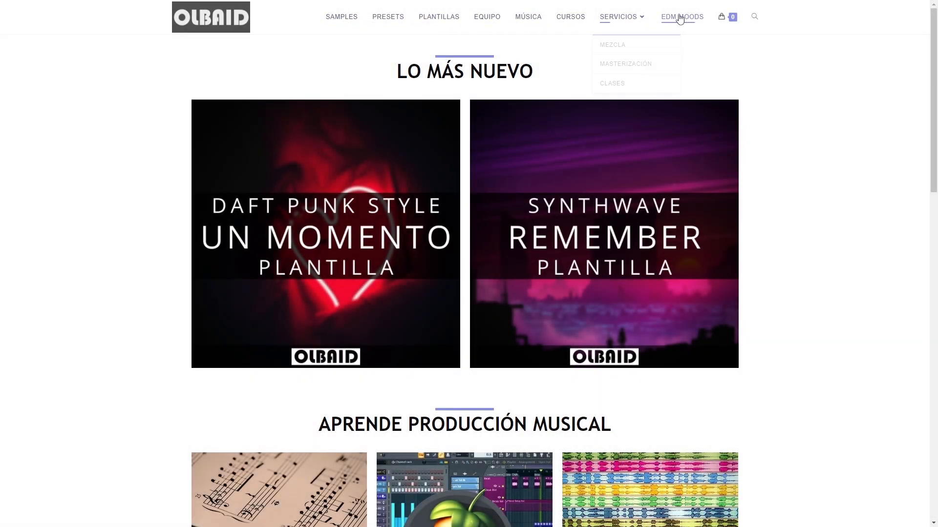
scroll(819, 290, "down", 10)
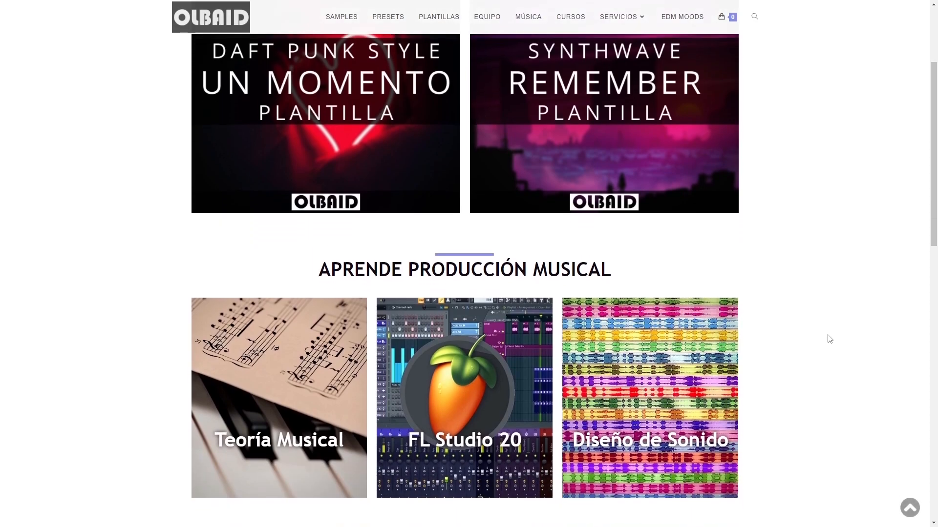
scroll(819, 374, "down", 6)
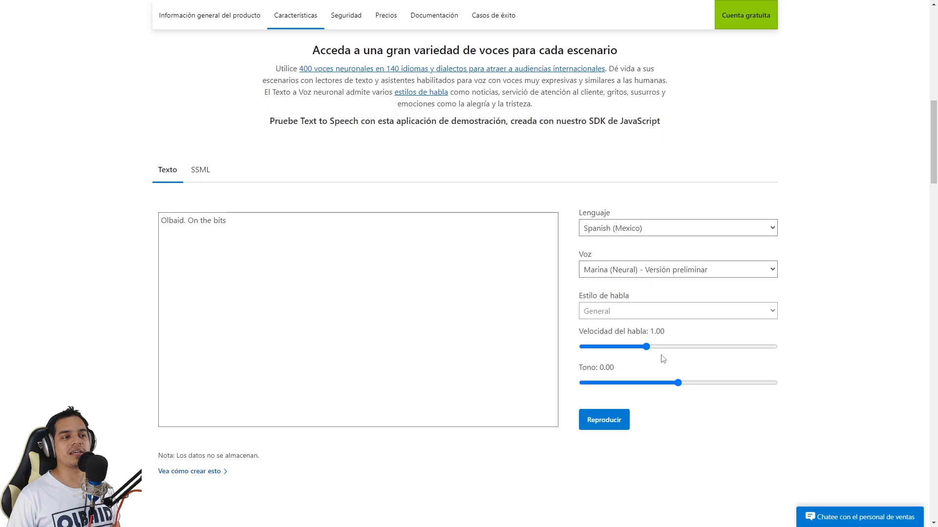
- Set the speaking speed to 0.89 and the pitch to 1.04, and play the phrase
left_click_drag(646, 347, 639, 348)
left_click_drag(678, 385, 682, 386)
left_click(609, 421)
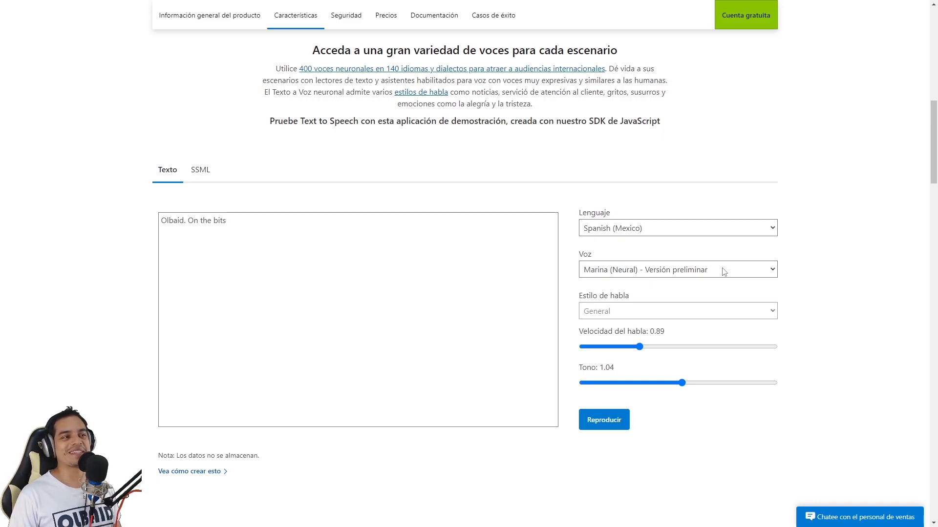
- Play the phrase with the voices Pelayo (Neural), Cecilio (Neural) and Jorge (Neural) in turn
left_click(694, 275)
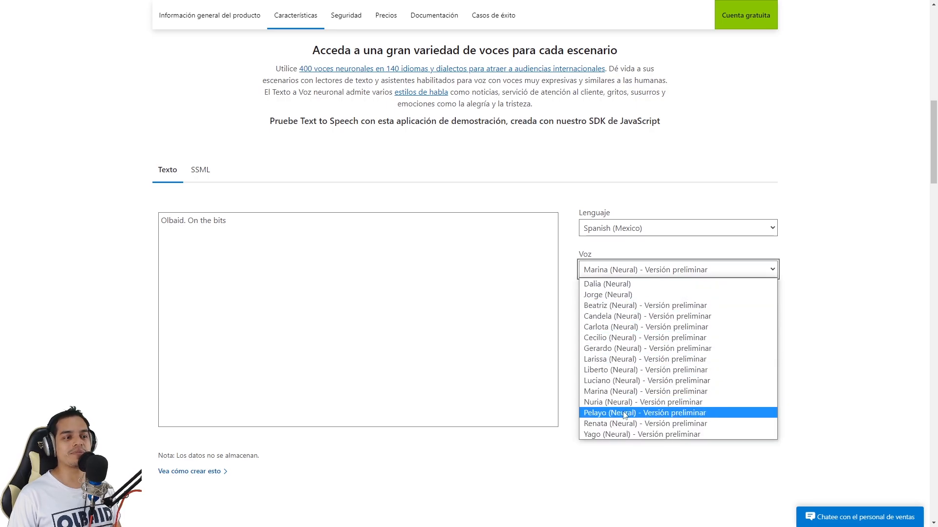
left_click(645, 413)
left_click(605, 420)
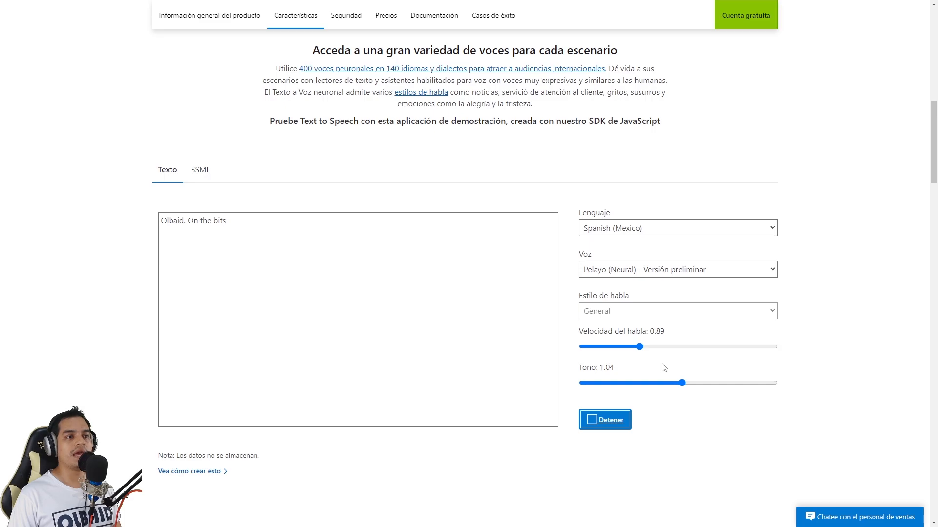
left_click(684, 278)
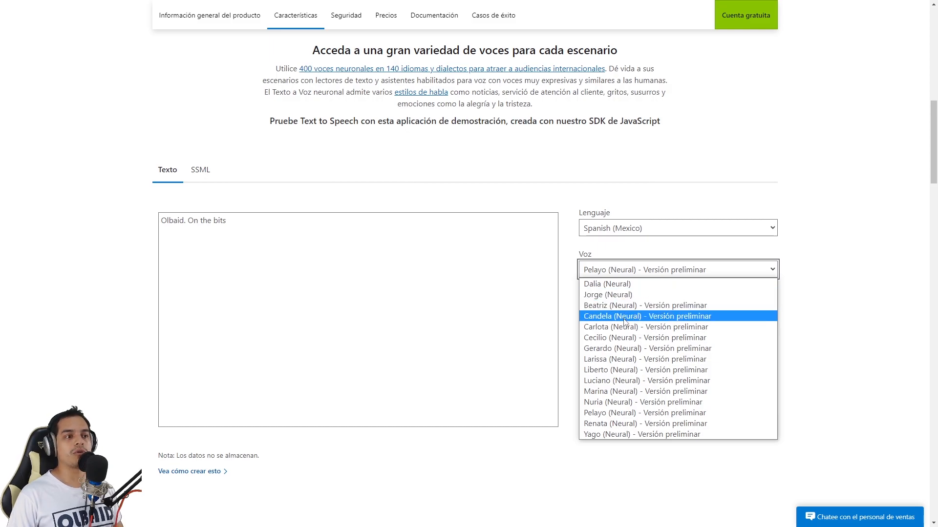
left_click(622, 337)
left_click(624, 423)
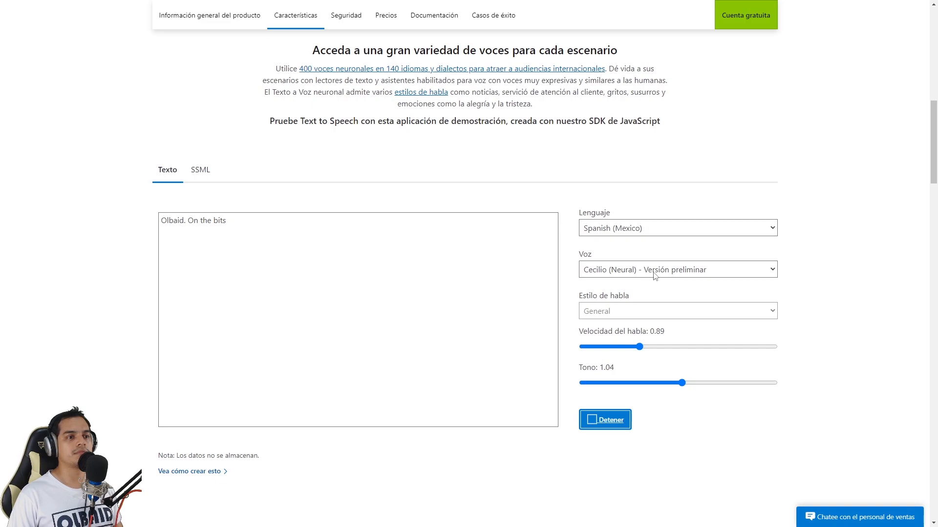
left_click(673, 274)
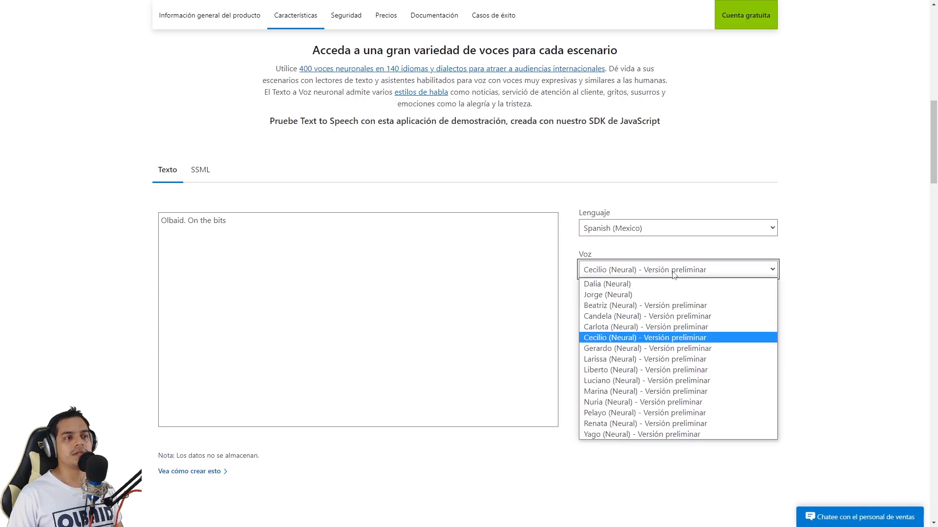
left_click(630, 294)
left_click(604, 420)
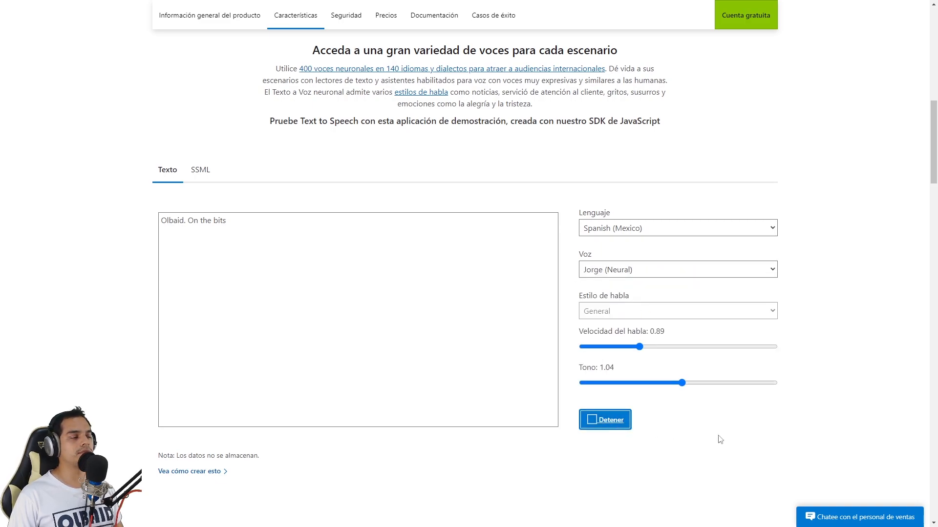
- Switch the language to Romanian (Romania) and set it back to Spanish (Mexico)
left_click(638, 235)
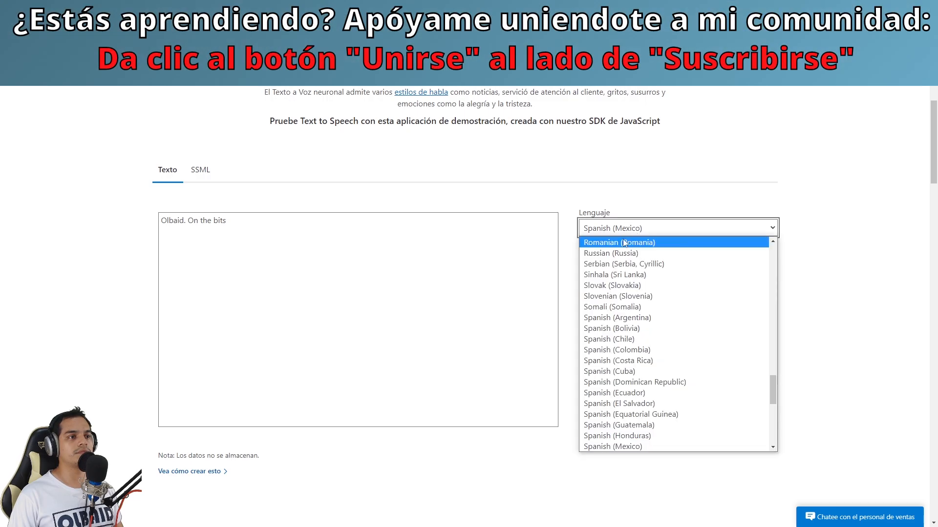
left_click(624, 243)
left_click(620, 228)
scroll(653, 355, "down", 6)
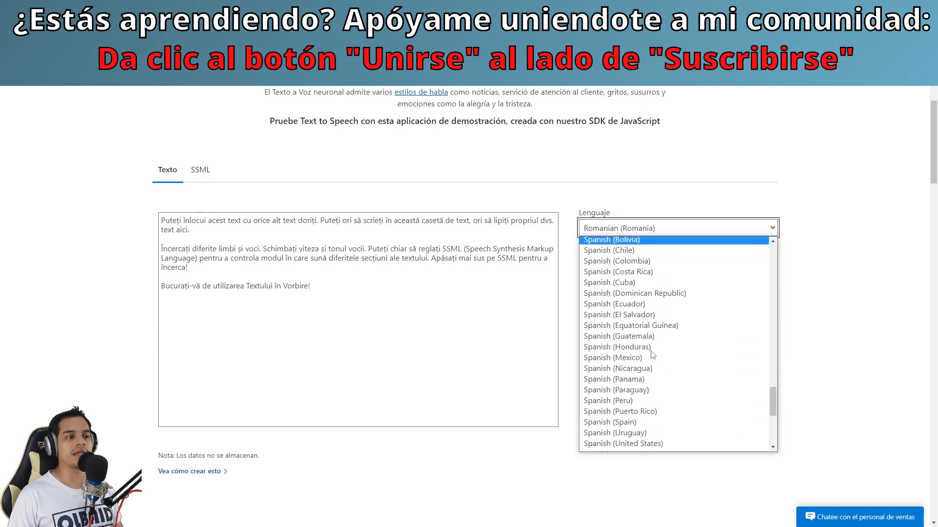
scroll(654, 395, "down", 3)
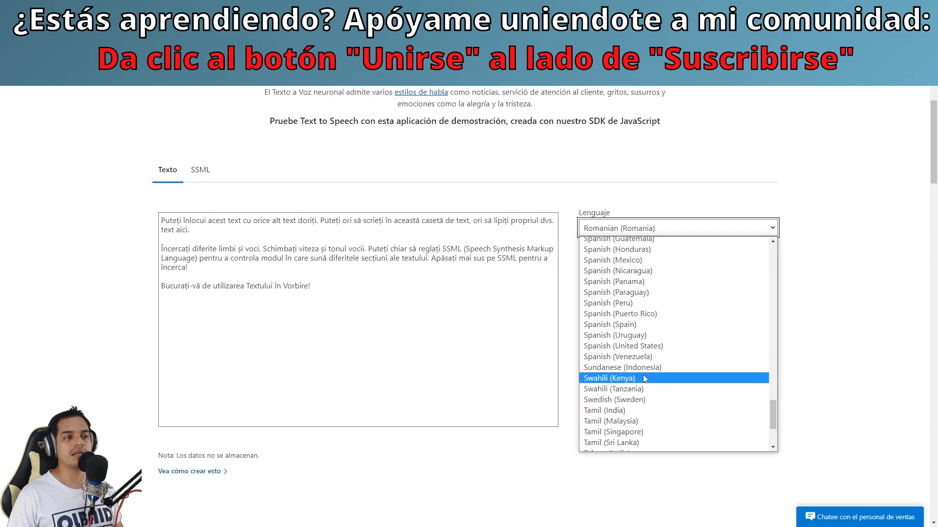
left_click(635, 260)
- Replace the sample text with "Olbaid. On the bits."
left_click_drag(274, 293, 98, 207)
type("Olbaid.")
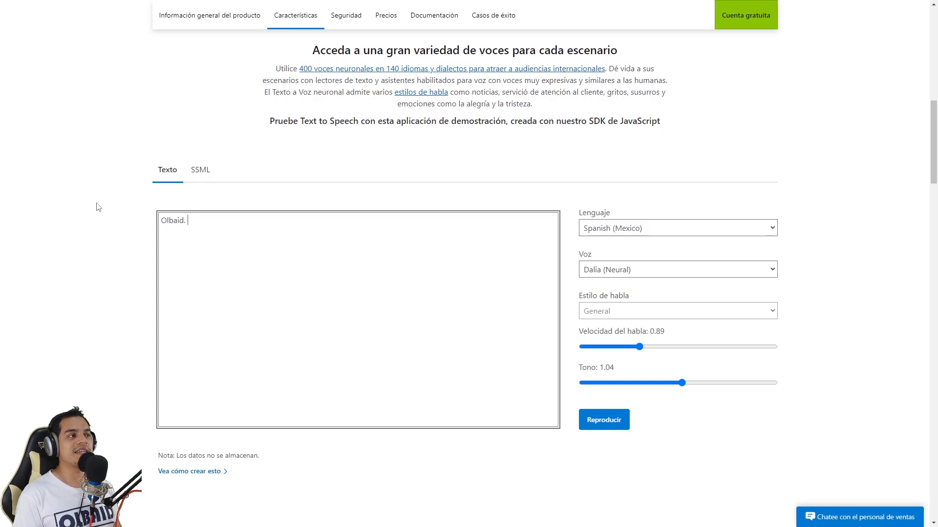
type("On the bi")
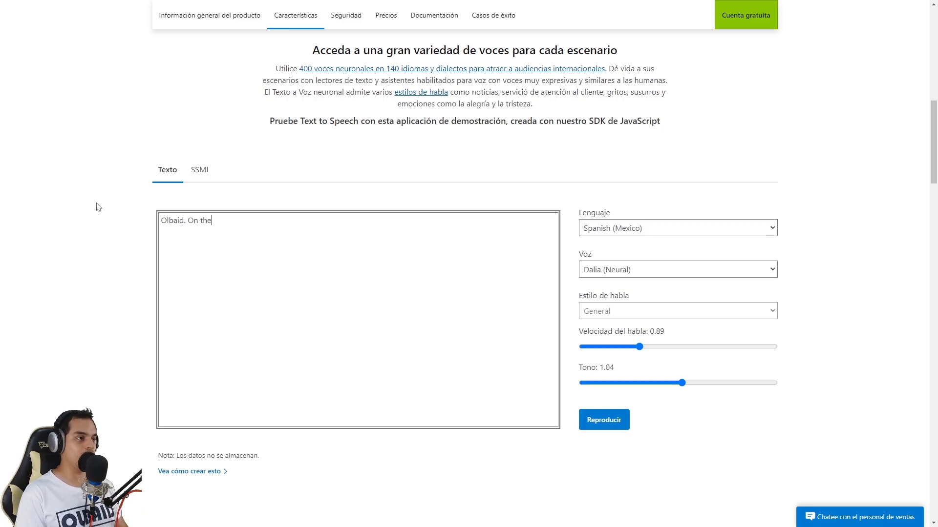
type("ts.")
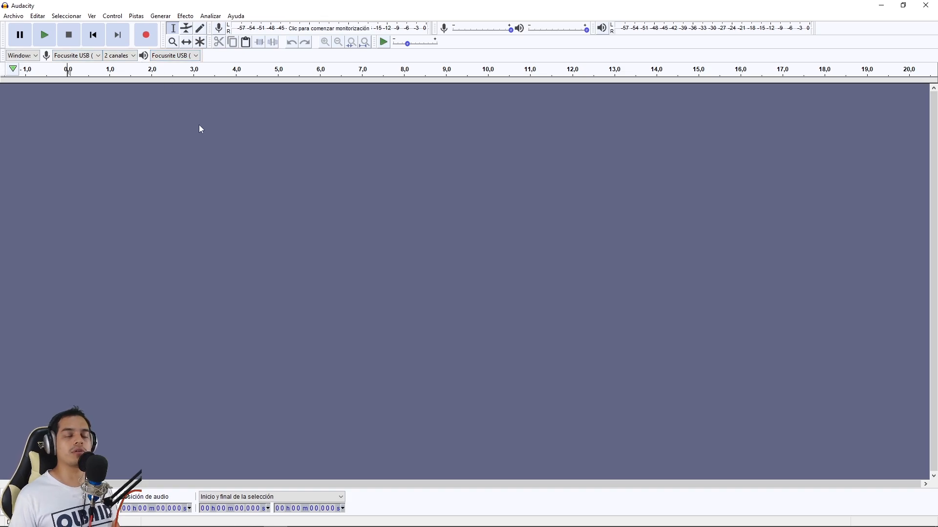
- Switch from Audacity to the Text to Speech page and play the phrase
key("alt+Tab")
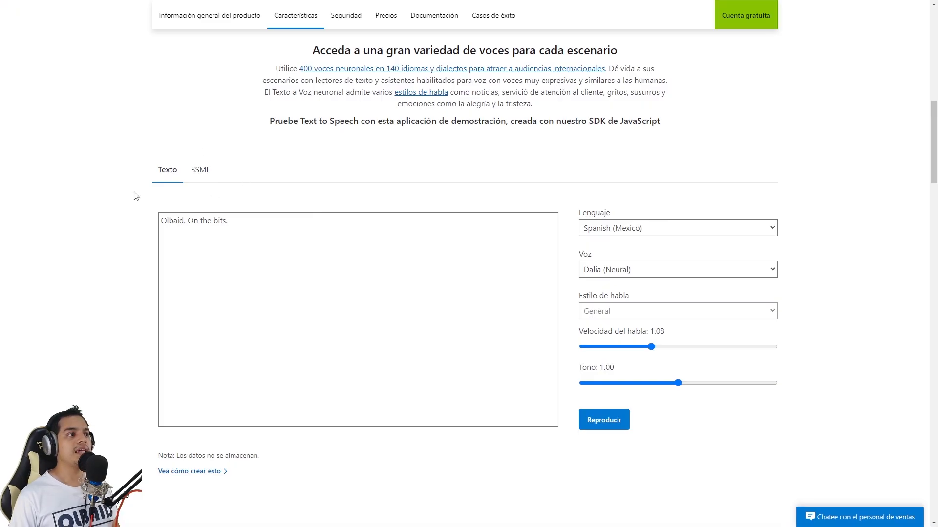
left_click(606, 421)
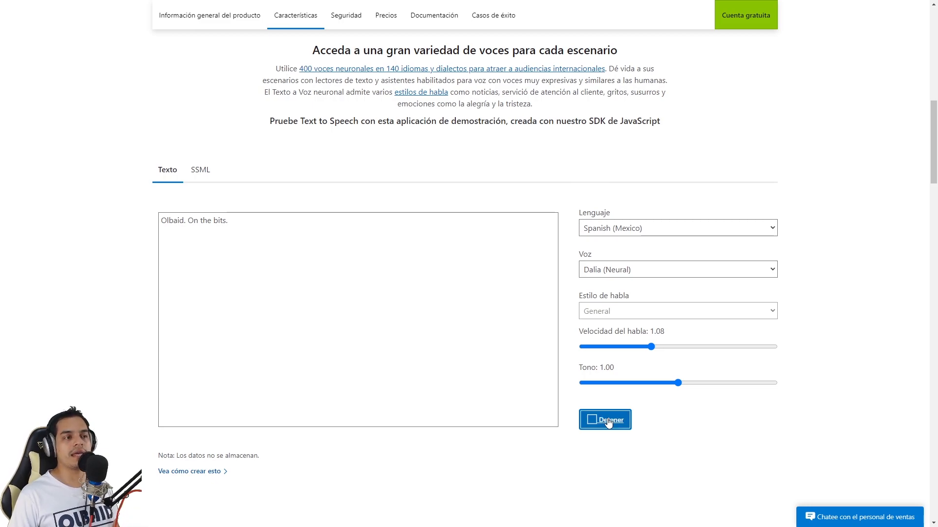
- Record the phrase "Olbaid. On the bits." in Audacity while playing it from the Text to Speech page, and stop the recording
key("alt+Tab")
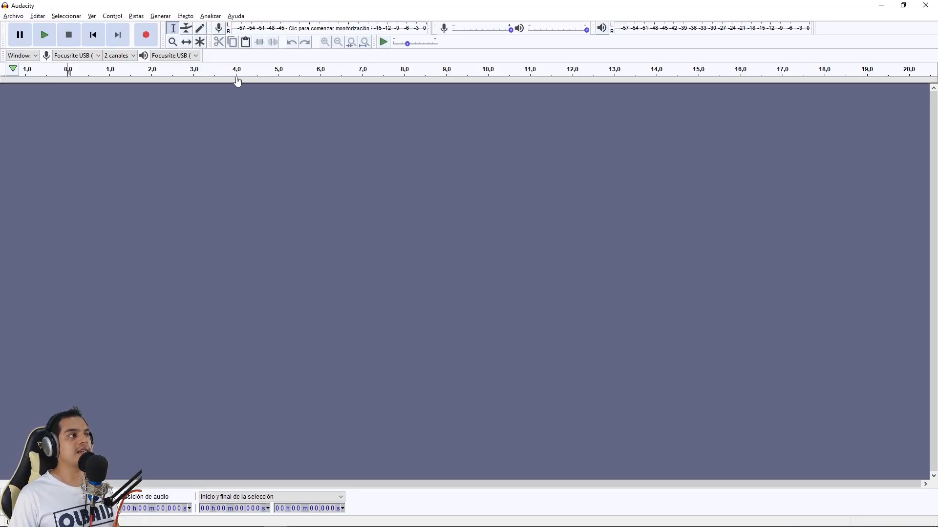
left_click(152, 40)
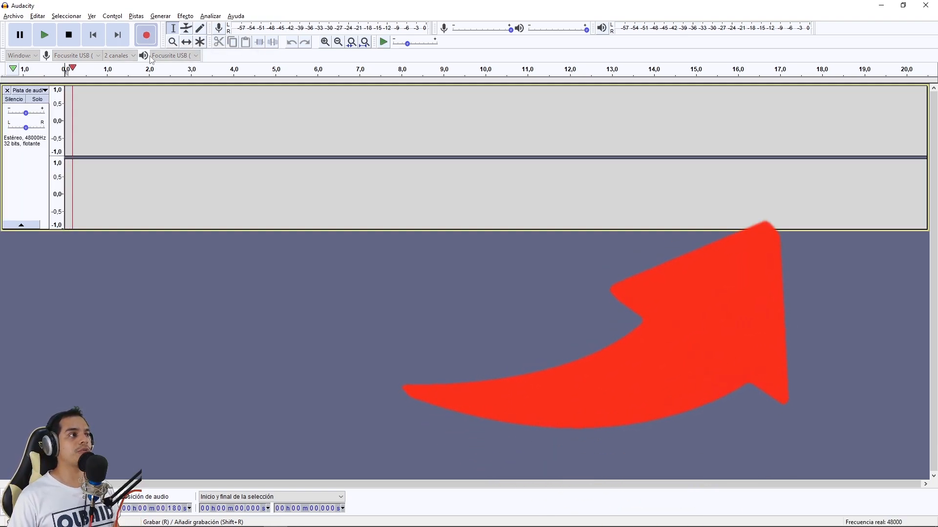
key("alt+Tab")
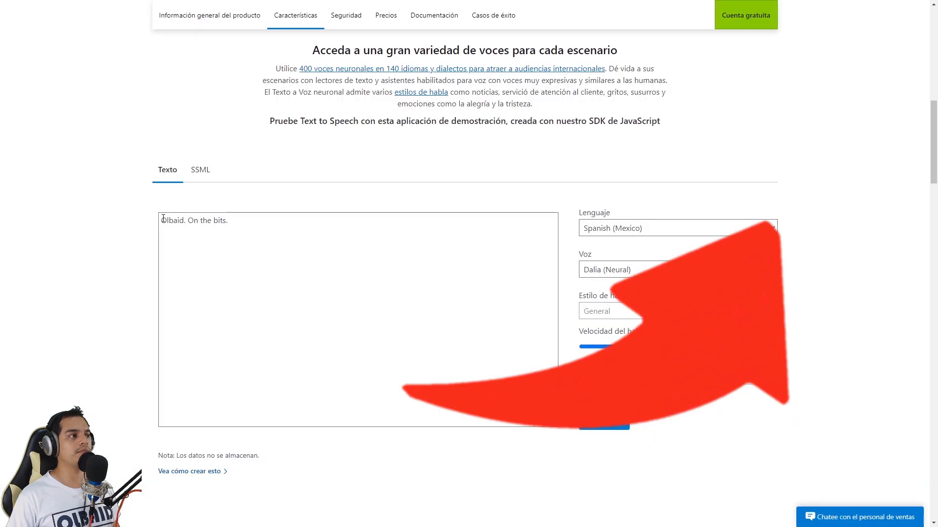
left_click(604, 420)
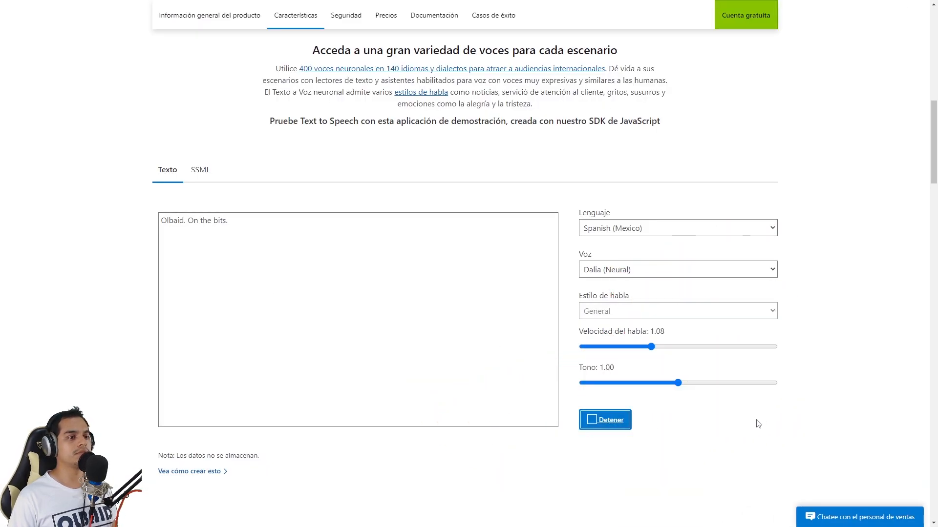
key("alt+Tab")
key("space")
- Trim the silence after and before the recorded phrase so it starts at 0 seconds, and play the result
left_click_drag(313, 122, 498, 128)
key("Delete")
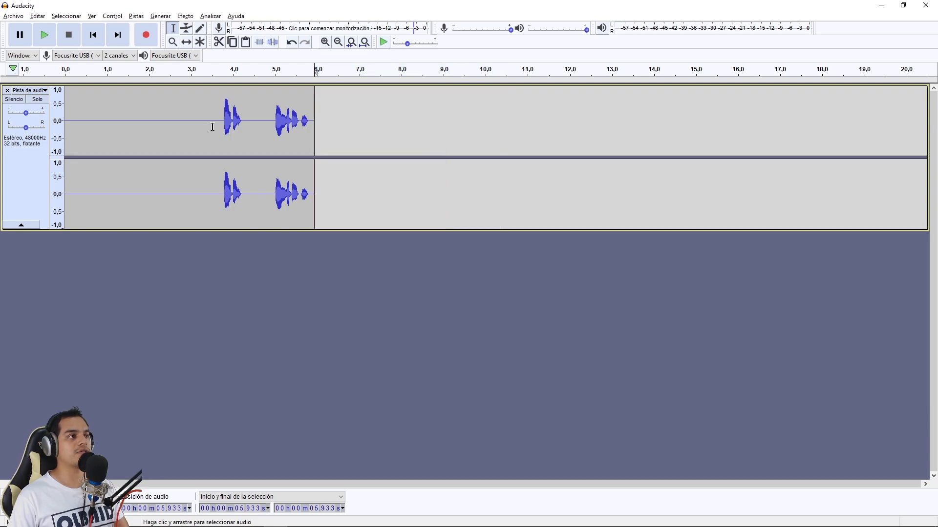
left_click_drag(222, 121, 64, 122)
key("Delete")
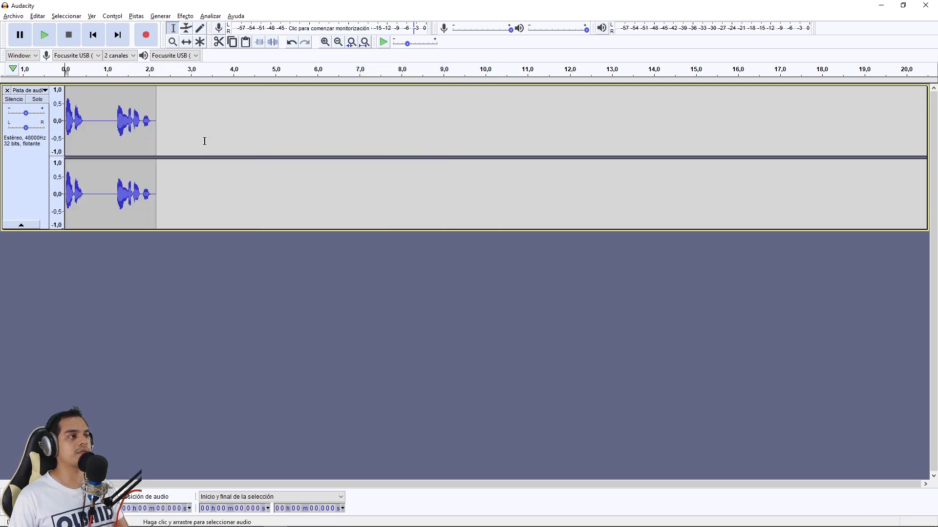
left_click(50, 39)
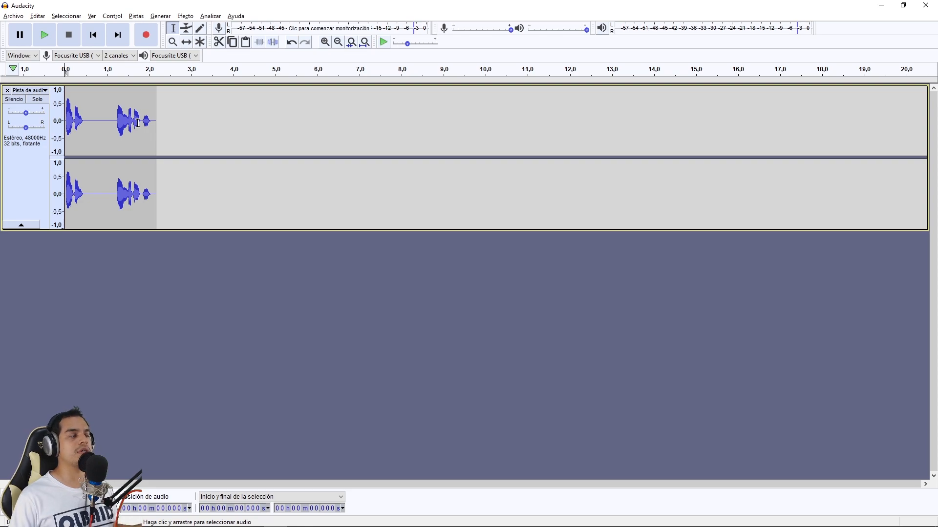
- Export the trimmed recording to the desktop as a 16-bit PCM WAV named TAG, leaving the metadata fields empty
left_click(17, 18)
mouse_move(54, 97)
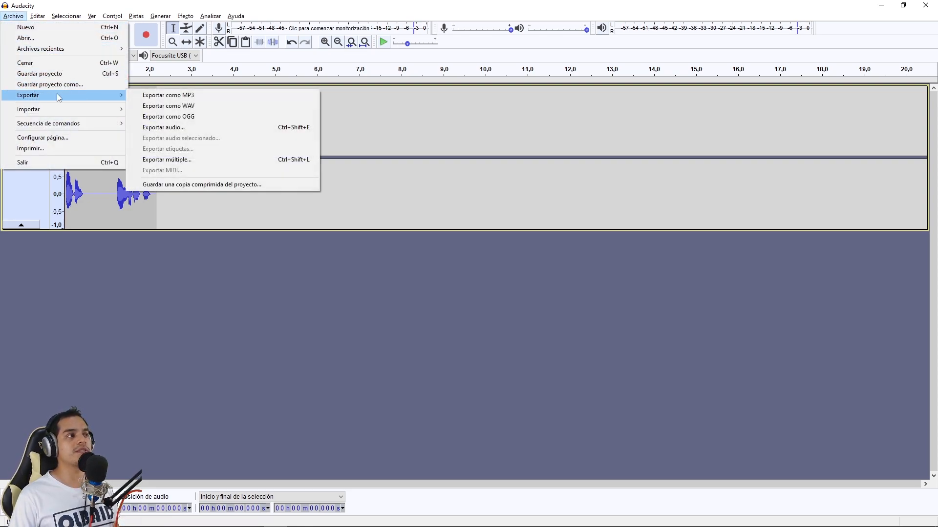
left_click(197, 106)
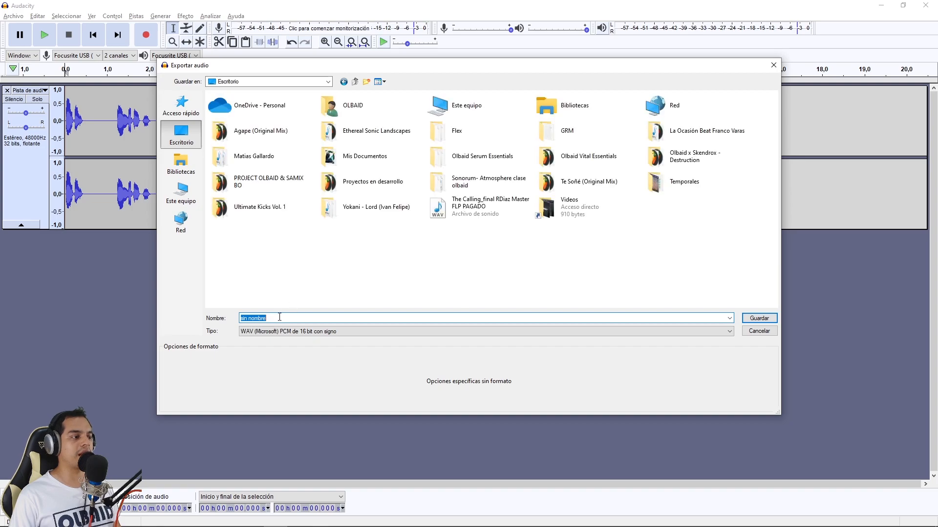
left_click(752, 320)
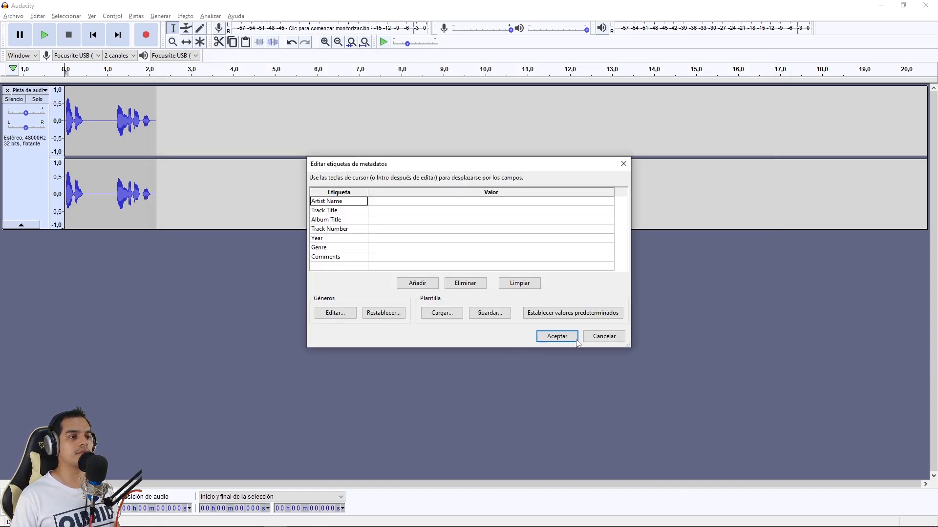
left_click(557, 337)
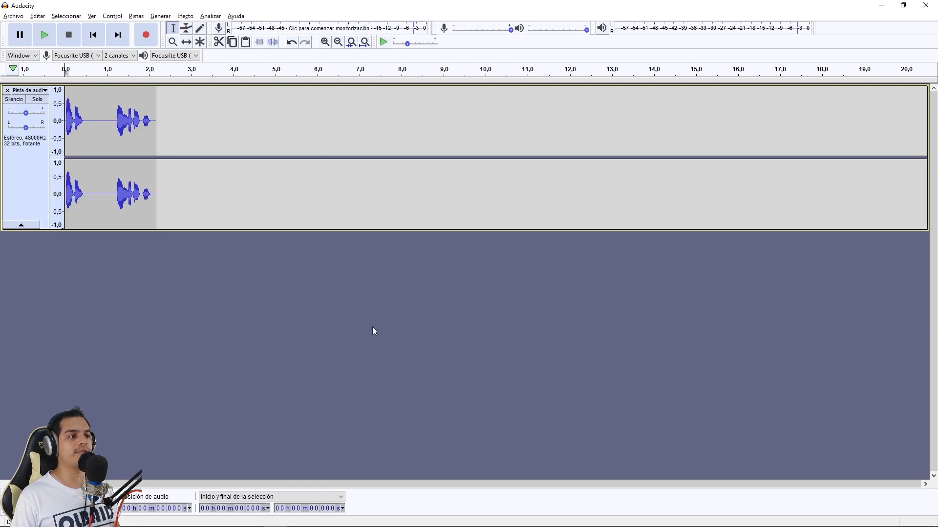
- Switch to FL Studio and play The Mist (Original Mix) from about bar 36 in the playlist
key("super")
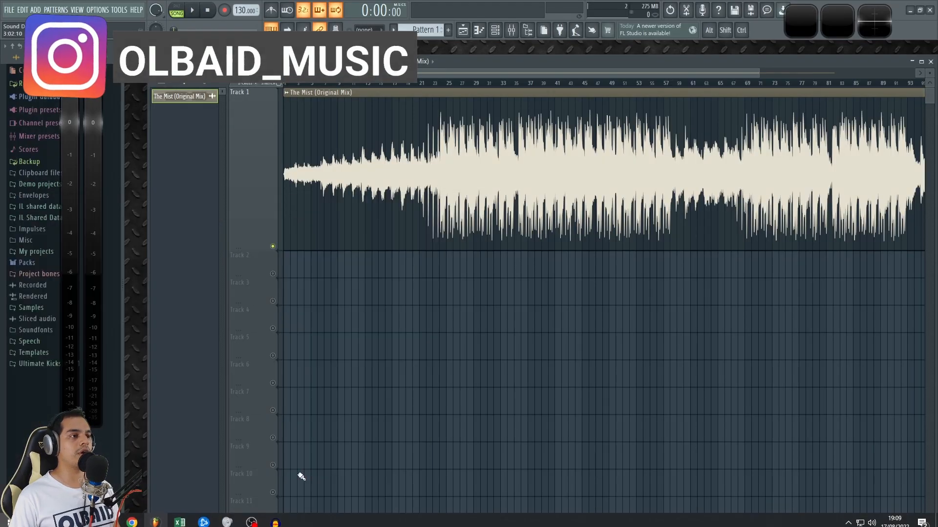
scroll(458, 324, "down", 2)
scroll(457, 325, "up", 3)
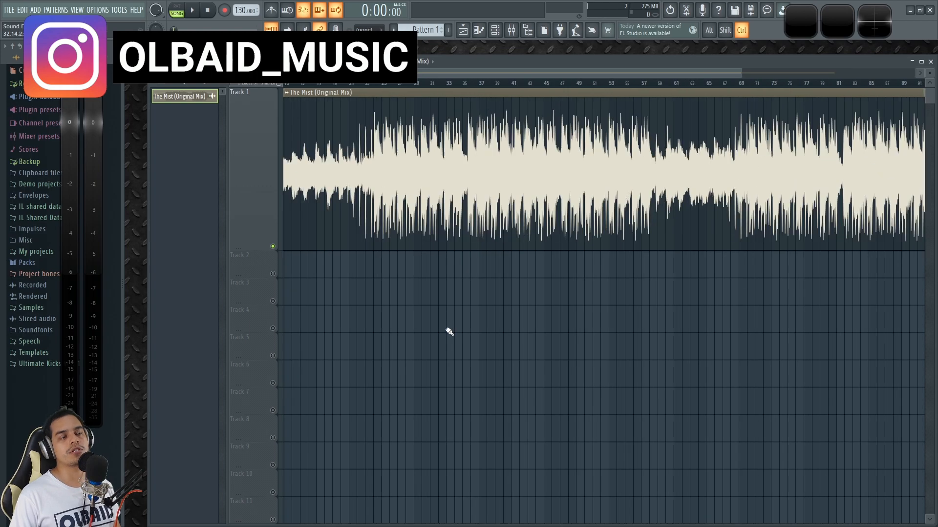
scroll(322, 100, "down", 3)
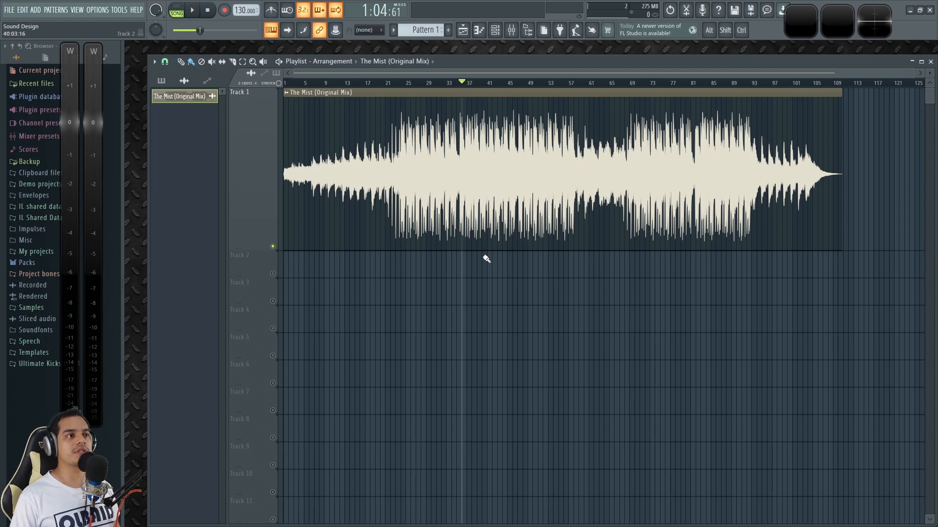
scroll(484, 263, "up", 2)
scroll(492, 273, "up", 2)
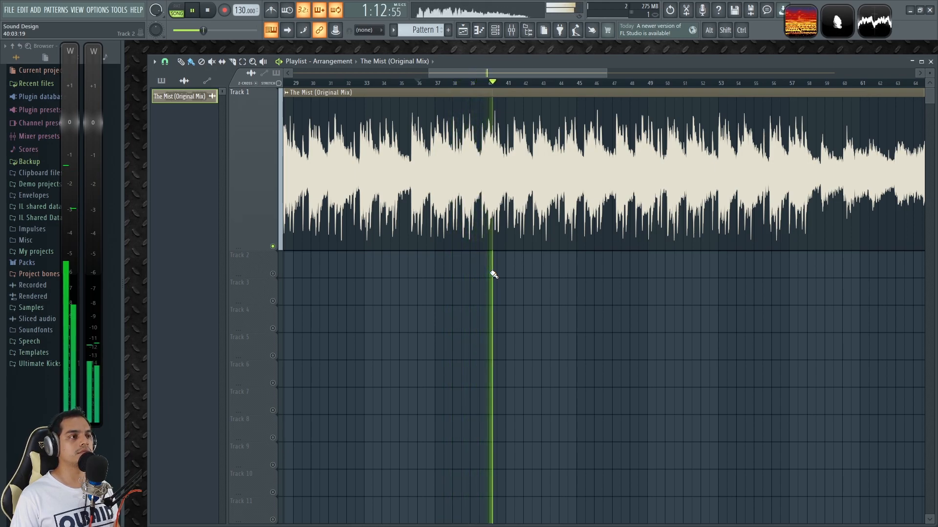
key("space")
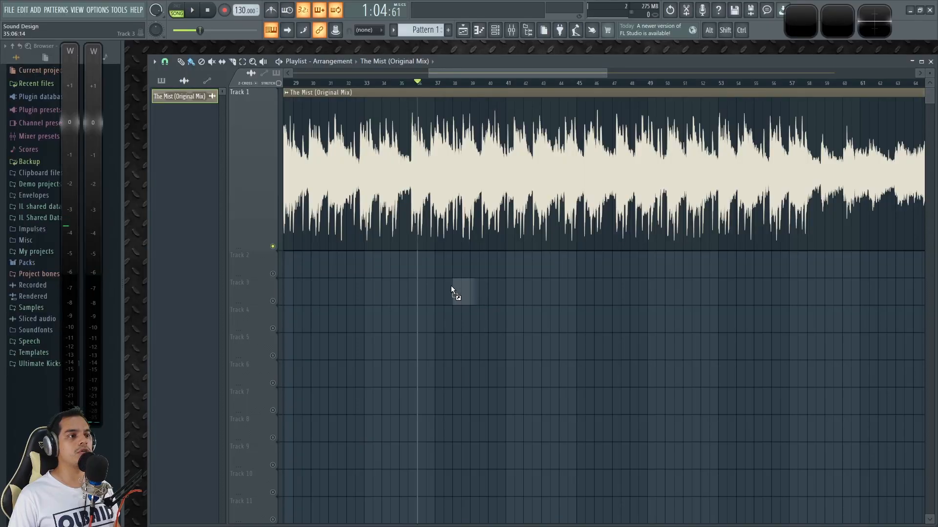
- Import the TAG audio onto Track 2 and place copies of it at about bars 21, 55 and 86
left_click_drag(451, 287, 450, 266)
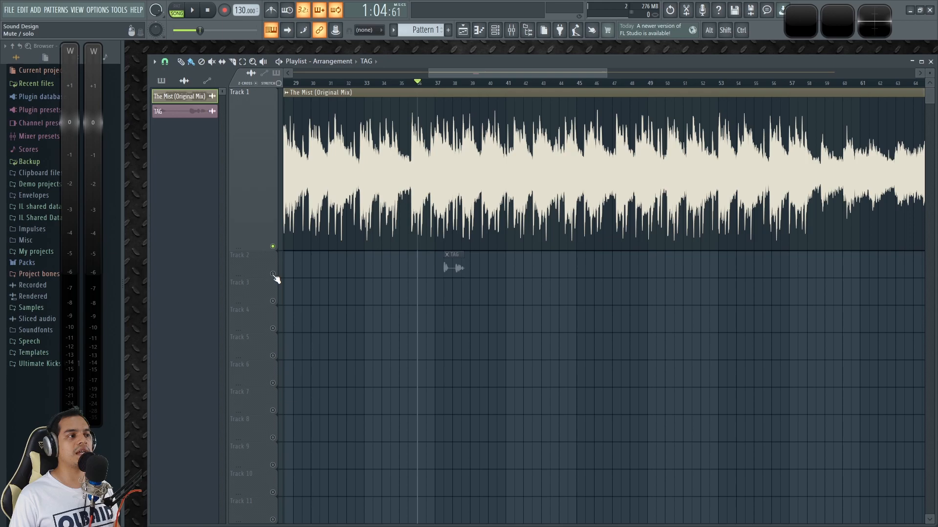
scroll(318, 288, "down", 3)
left_click_drag(444, 73, 313, 77)
scroll(522, 277, "down", 2)
left_click_drag(601, 264, 762, 266)
scroll(736, 288, "down", 2)
scroll(735, 289, "down", 2)
left_click_drag(563, 266, 720, 266)
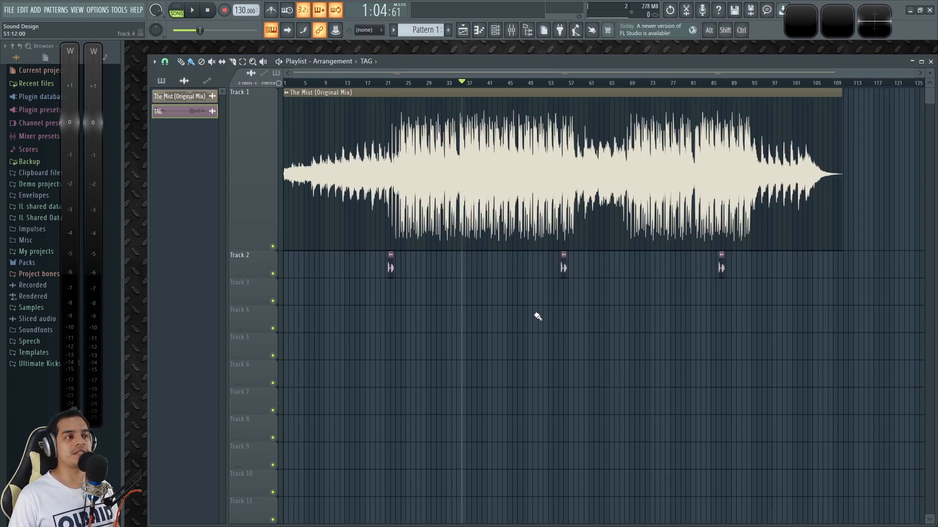
- Move the first TAG clip on Track 2 to the quiet passage at about bar 35
scroll(426, 284, "up", 3)
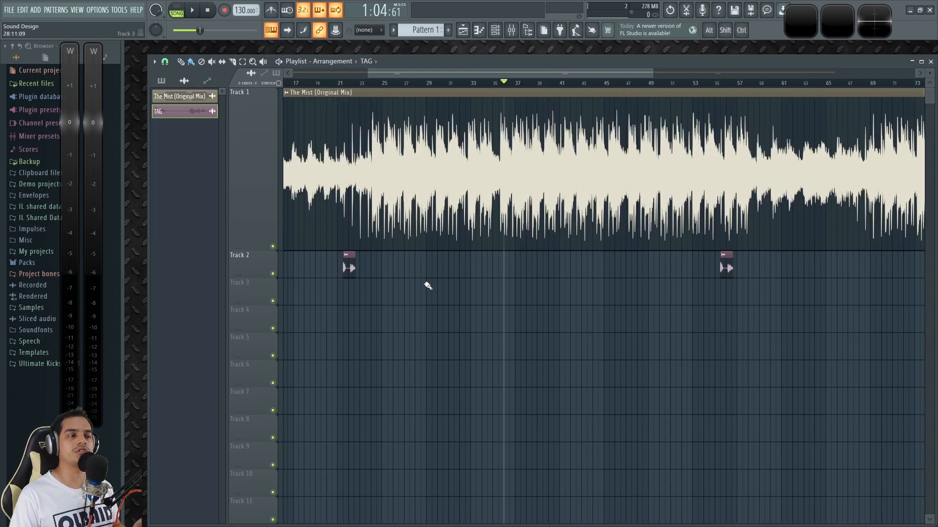
left_click_drag(348, 266, 544, 263)
scroll(494, 264, "up", 3)
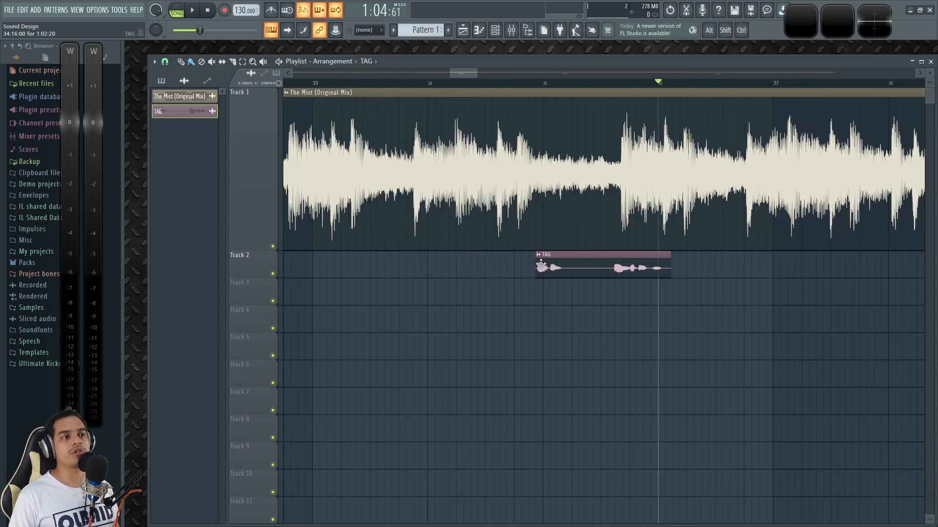
- Slice the TAG clip near bar 35 between its two spoken phrases and shift the pieces slightly earlier
scroll(562, 269, "down", 4)
left_click(493, 83)
scroll(590, 308, "up", 3)
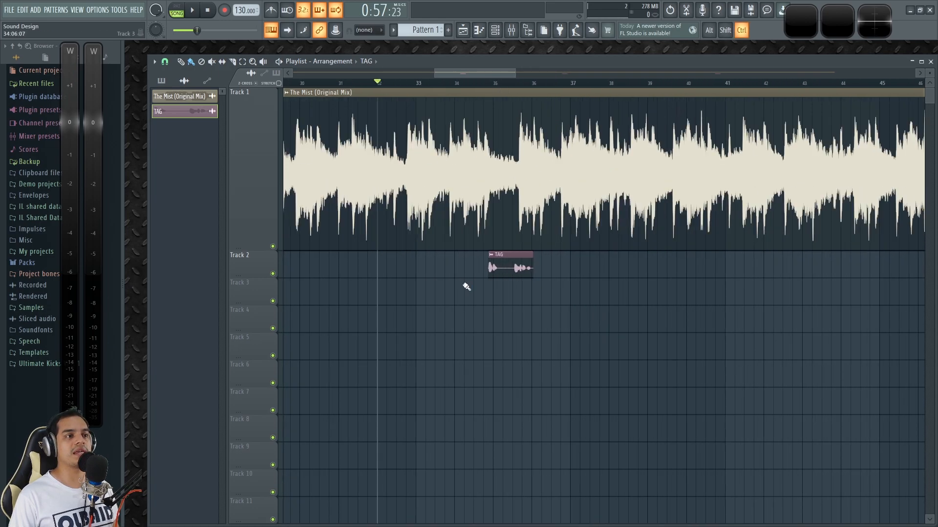
scroll(393, 222, "up", 2)
scroll(492, 315, "up", 2)
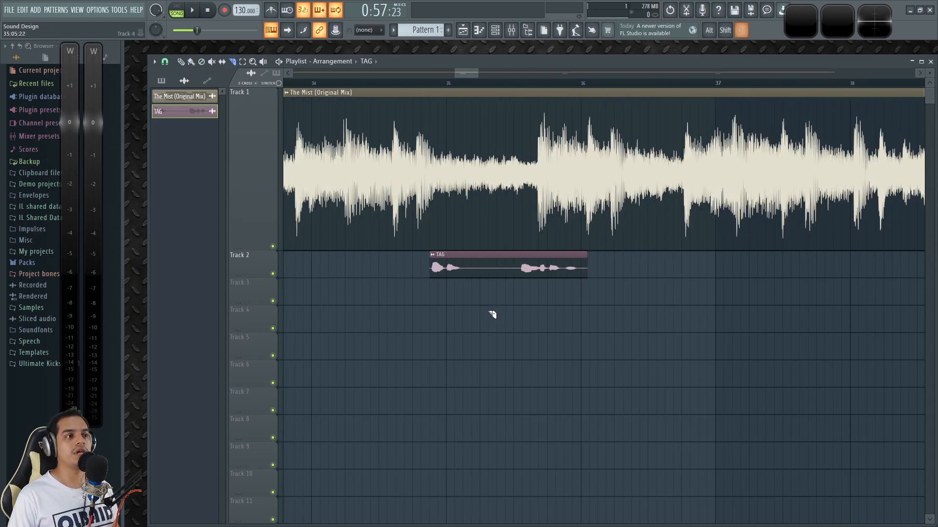
left_click_drag(497, 285, 531, 263)
mouse_move(435, 267)
left_mouse_down()
mouse_move(445, 267)
mouse_move(418, 267)
left_mouse_up()
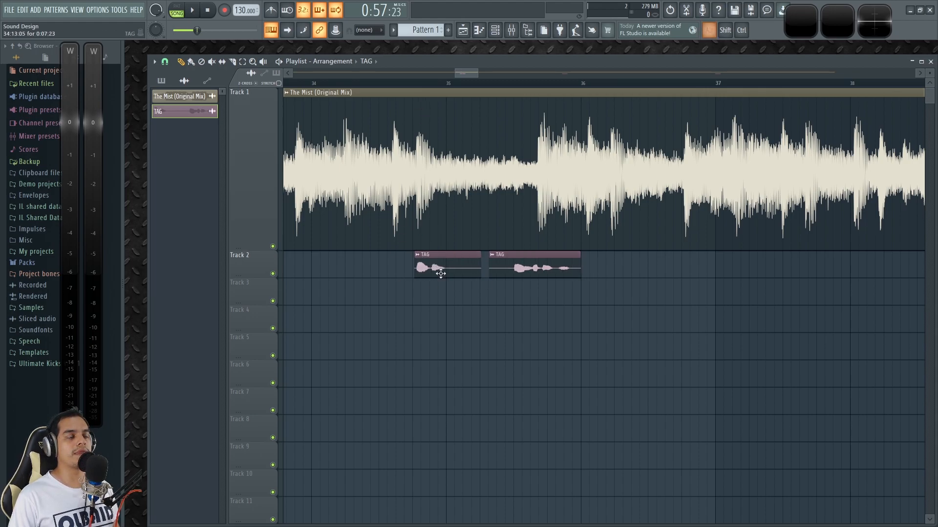
- Play the song from about bar 33 to check the timing of the sliced tag
scroll(378, 88, "down", 3)
left_click(353, 83)
key("space")
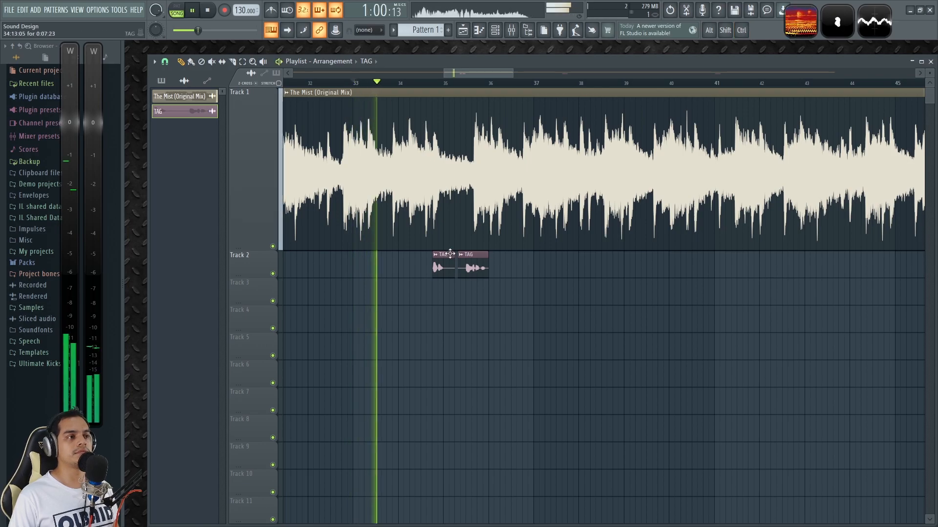
scroll(456, 287, "up", 2)
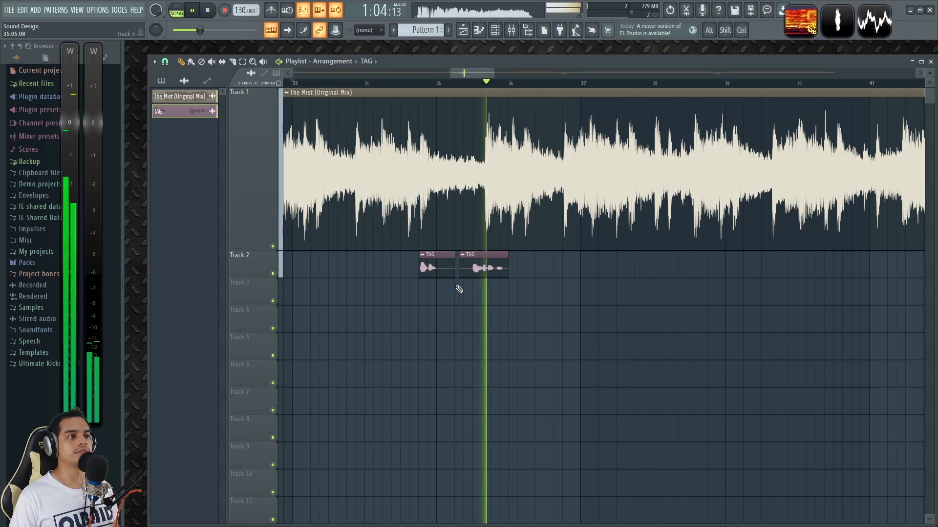
key("space")
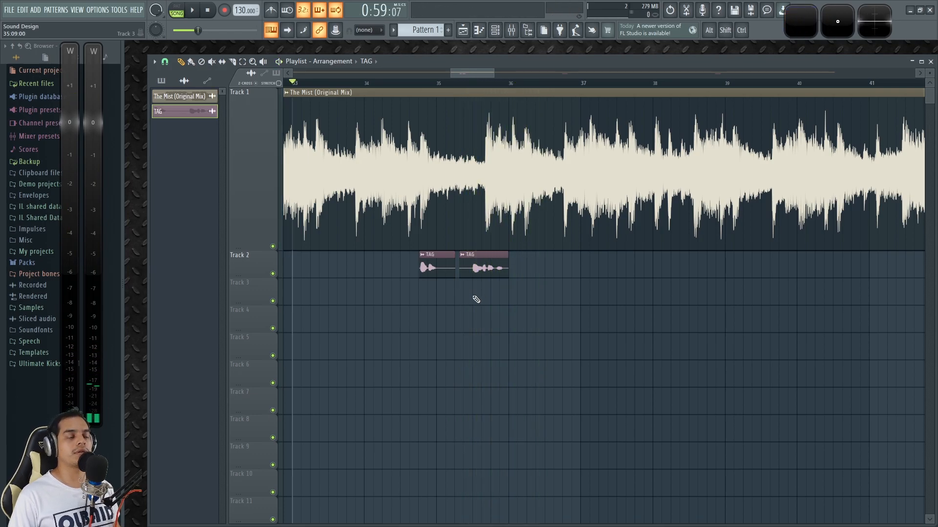
- Route the TAG clip to mixer Insert 2 and load Fruity Reeverb 2 in Slot 2 with a wet level of 51%
scroll(445, 285, "up", 2, "ctrl")
scroll(420, 261, "down", 3)
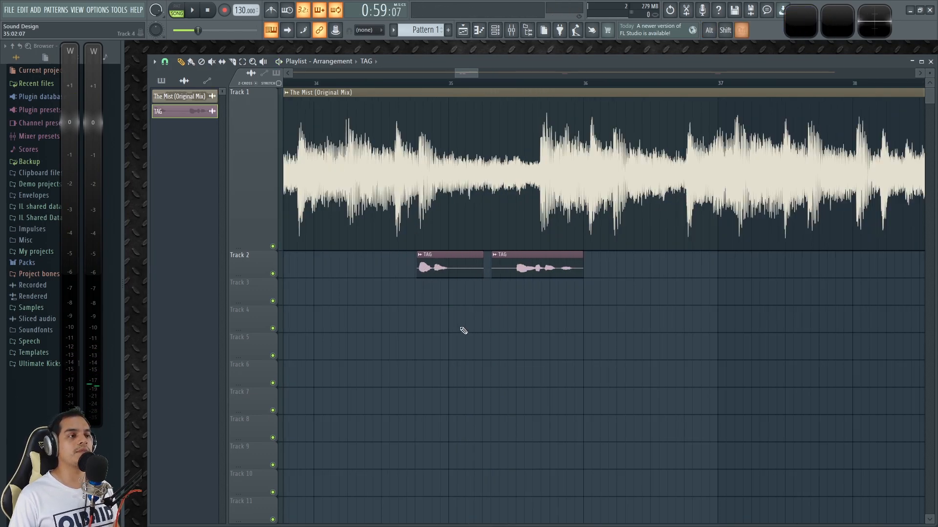
double_click(486, 266)
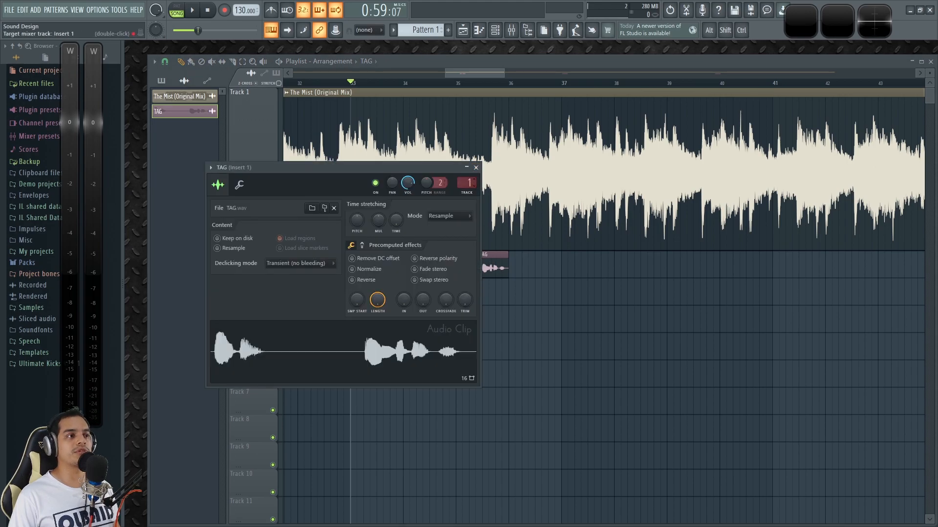
double_click(467, 182)
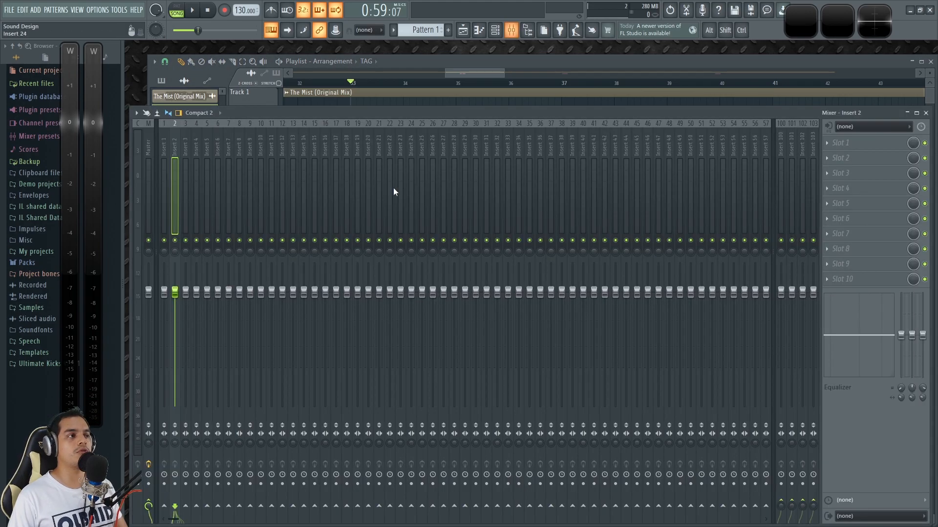
left_click(832, 162)
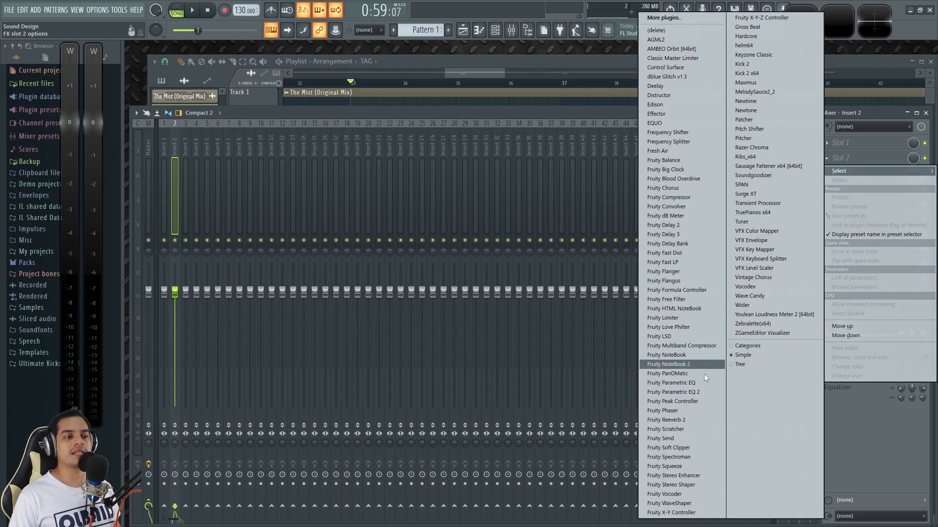
left_click(692, 423)
left_click_drag(356, 131, 389, 139)
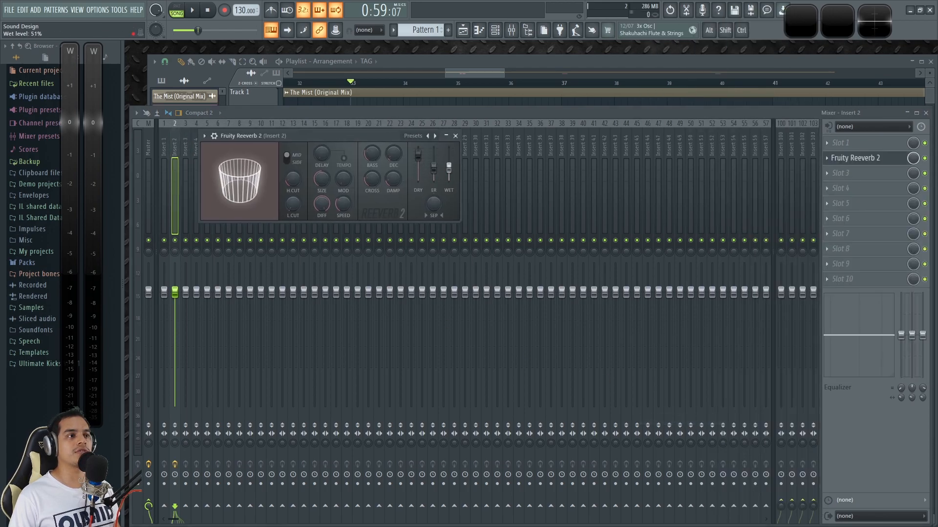
- Play the song from the start of the sliced tag to hear it with the reverb, and check Insert 2 in the mixer
left_click(445, 89)
left_click(440, 87)
key("space")
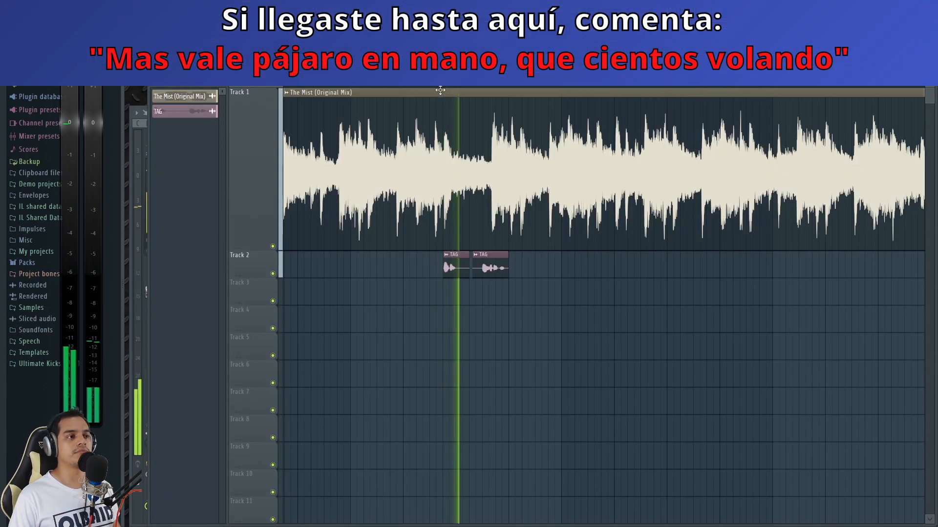
key("F9")
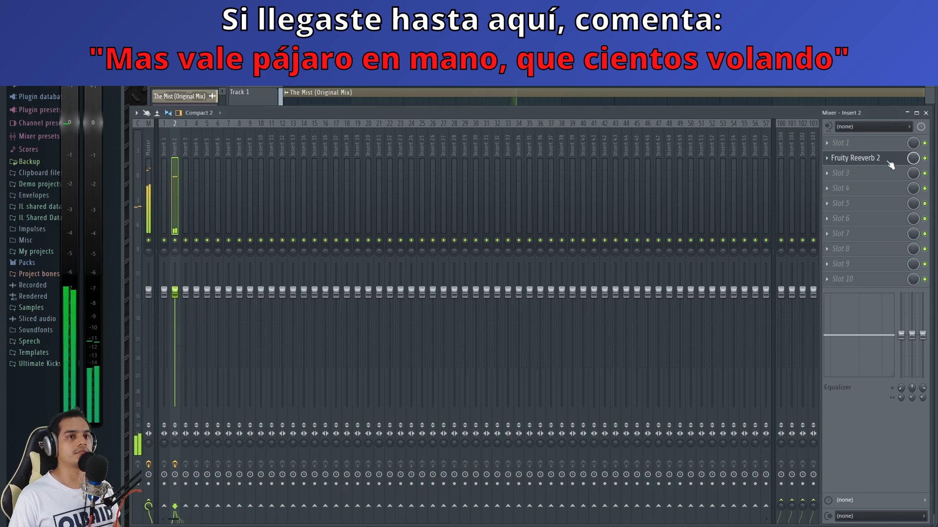
key("F9")
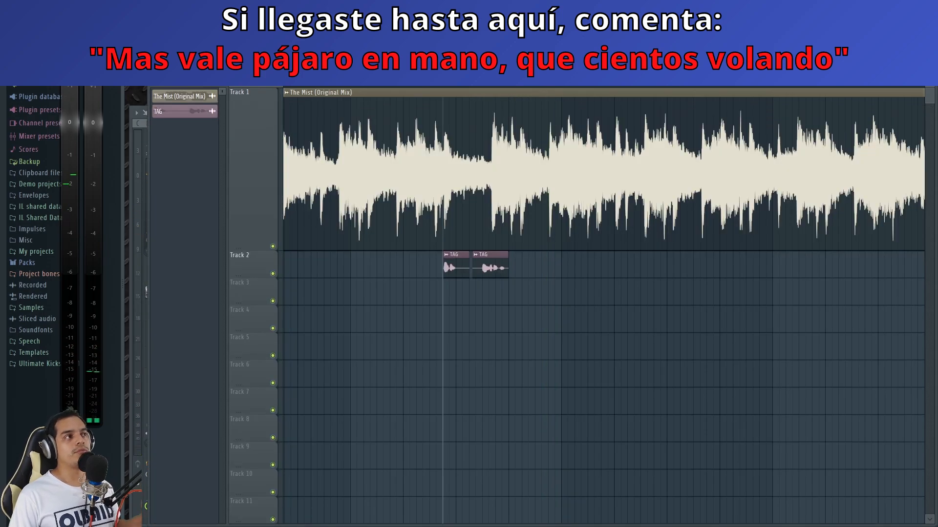
- Reduce the height of Track 1 slightly in the playlist
scroll(455, 297, "down", 6)
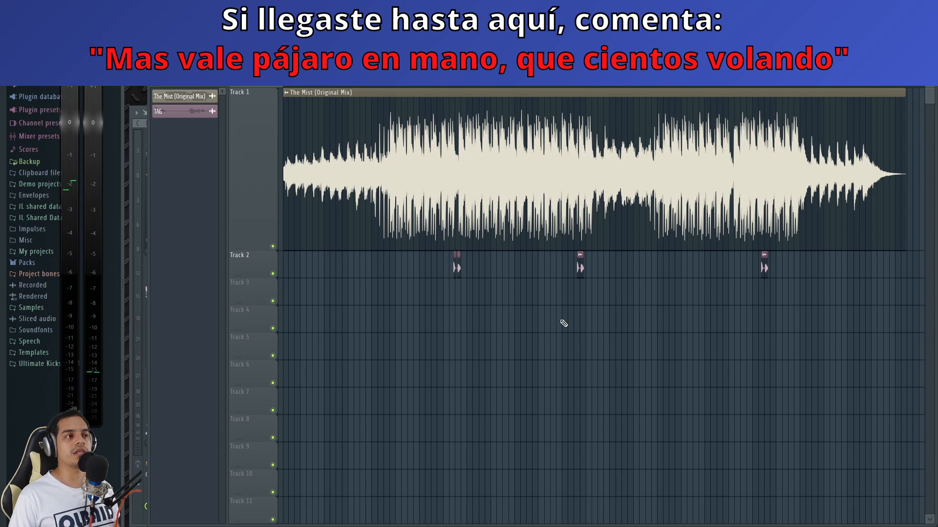
scroll(564, 323, "up", 3)
mouse_move(255, 246)
left_mouse_down()
mouse_move(255, 114)
mouse_move(260, 229)
left_mouse_up()
scroll(437, 218, "up", 3)
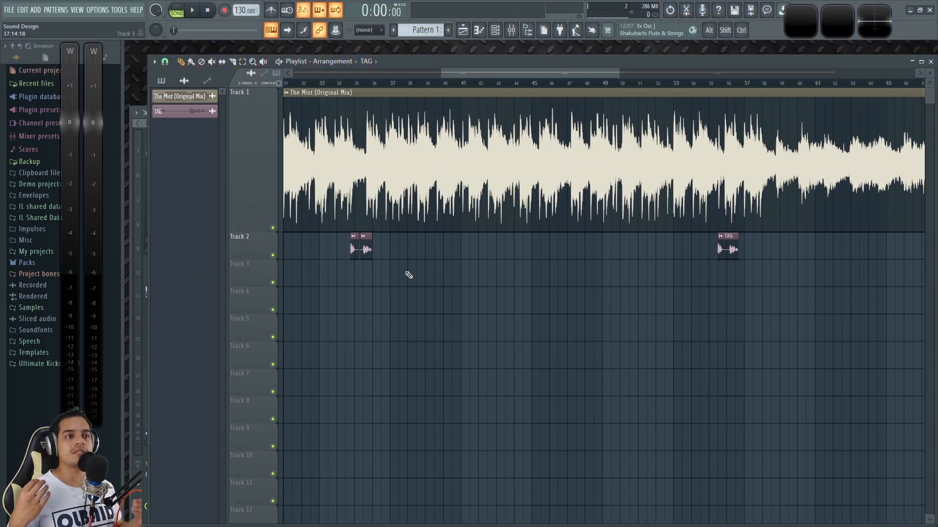